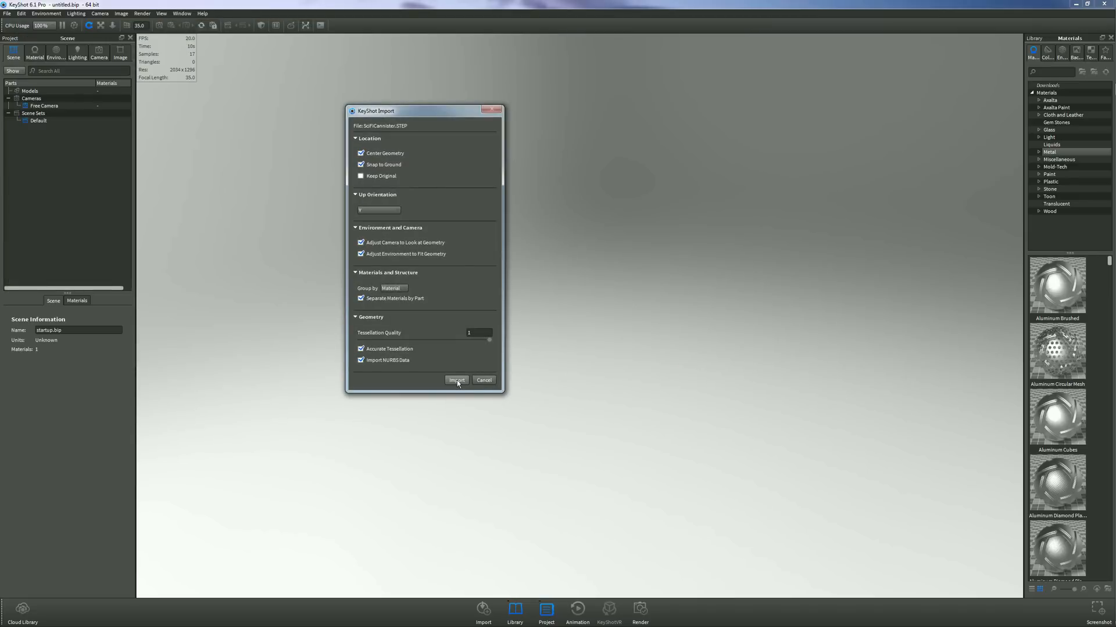
- Import SciFiCannister.STEP, centered and snapped to ground, grouped by material, with accurate tessellation and NURBS data
left_click(457, 380)
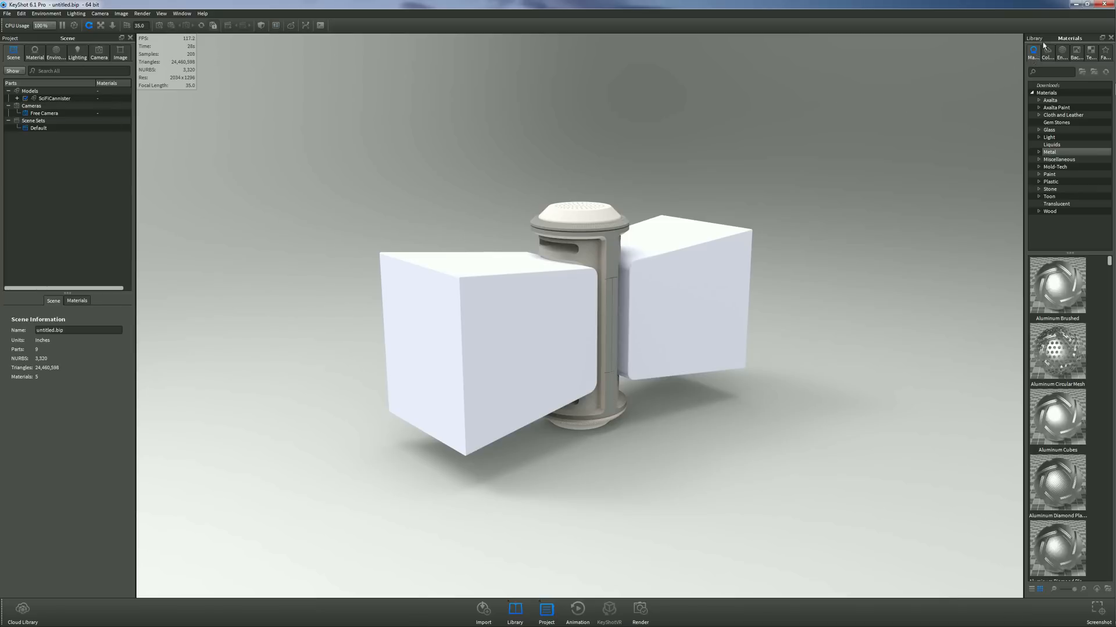
- Look through the project's material, environment, lighting, camera and image settings and the library's asset categories
left_click(35, 51)
left_click(56, 51)
left_click(81, 52)
left_click(99, 51)
left_click(120, 51)
left_click(1048, 52)
left_click(1062, 52)
left_click(1081, 54)
left_click(1090, 52)
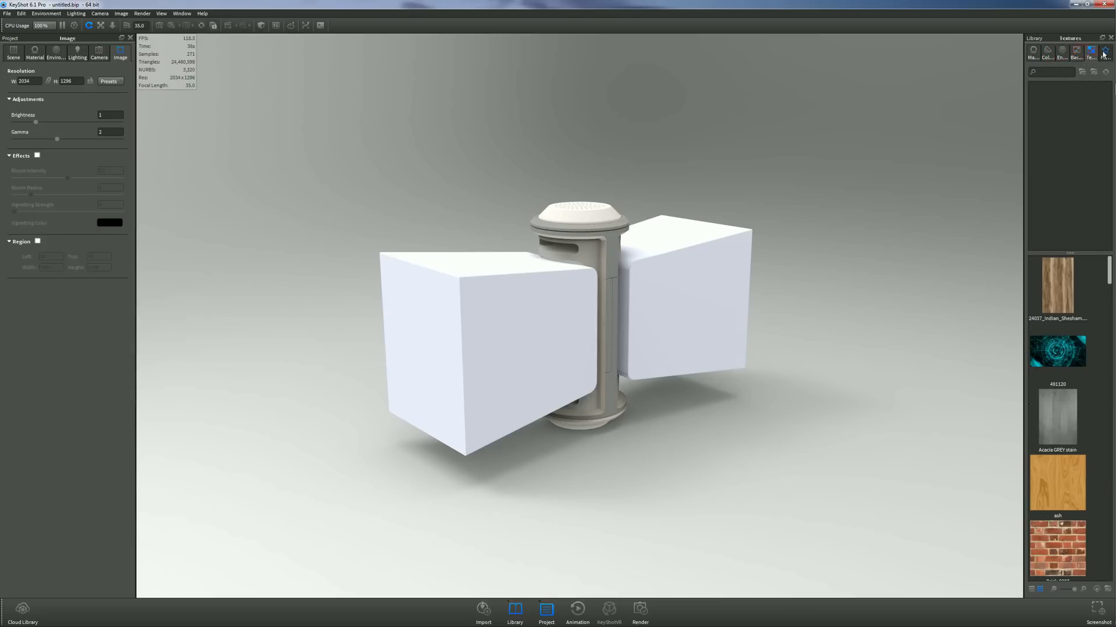
left_click(1105, 52)
left_click(1033, 52)
left_click(12, 51)
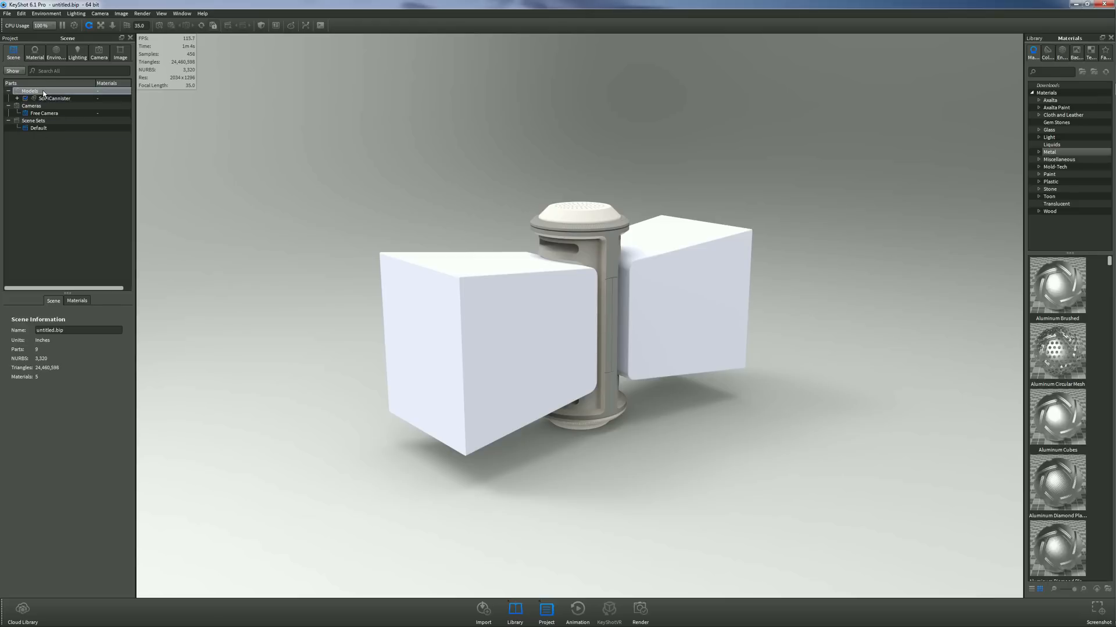
- Delete the first three parts of the SciFiCannister model, including the large white blocks covering the canister
left_click(17, 99)
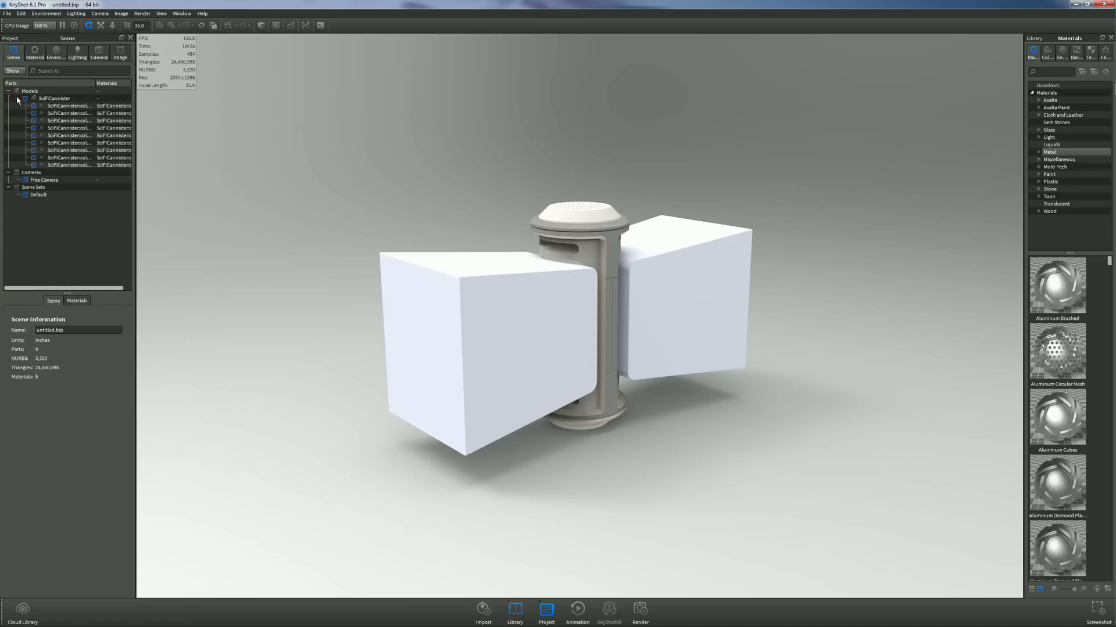
left_click(78, 120)
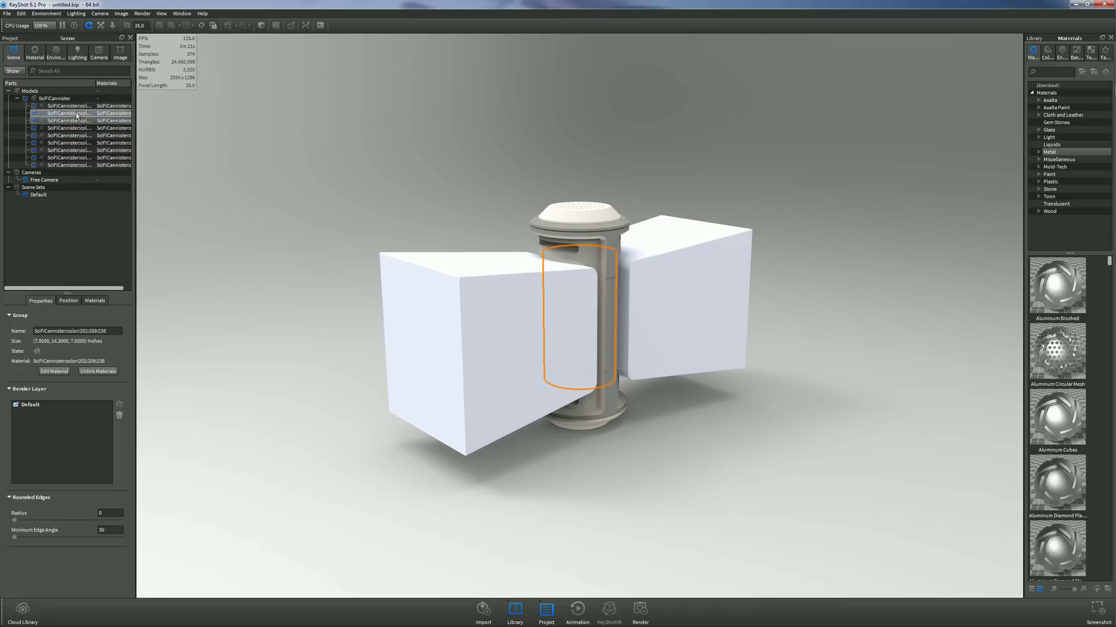
left_click(79, 107, "shift")
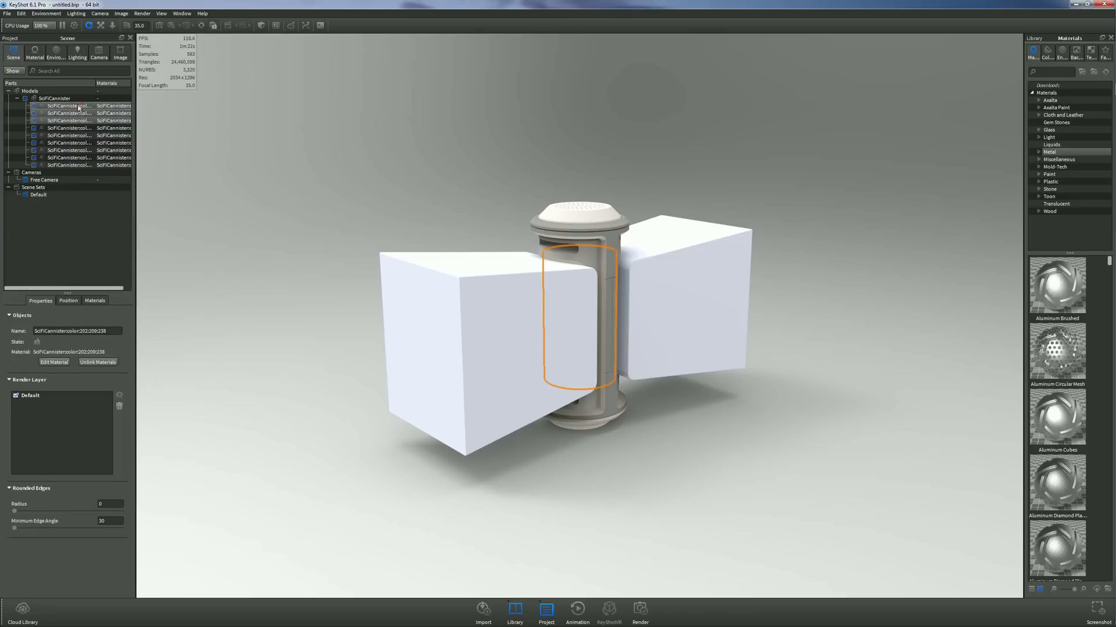
right_click(79, 107)
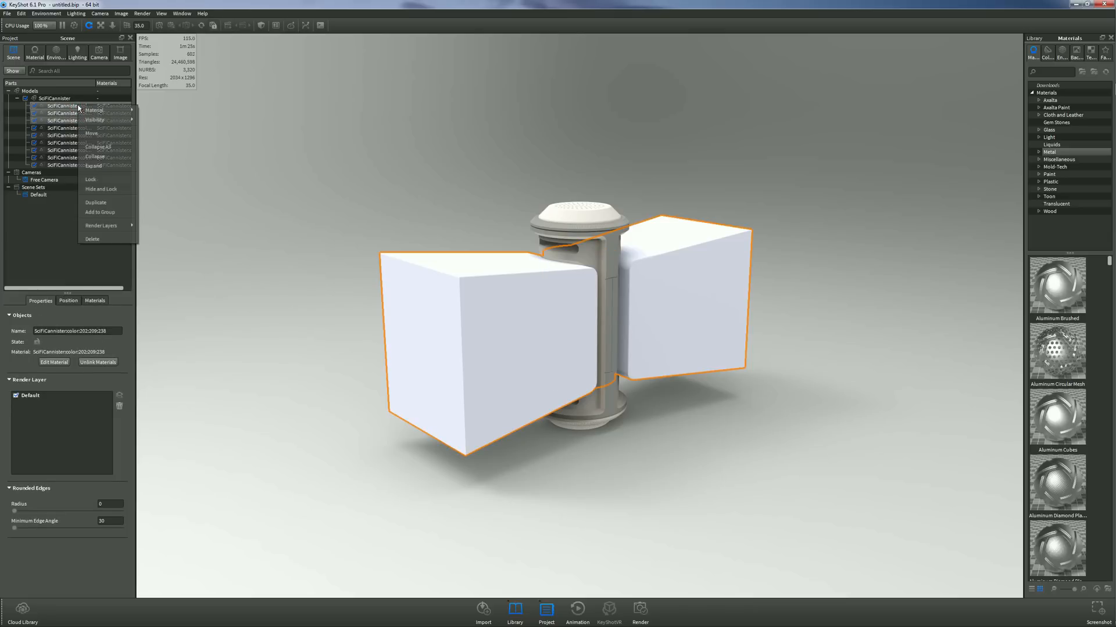
left_click(103, 237)
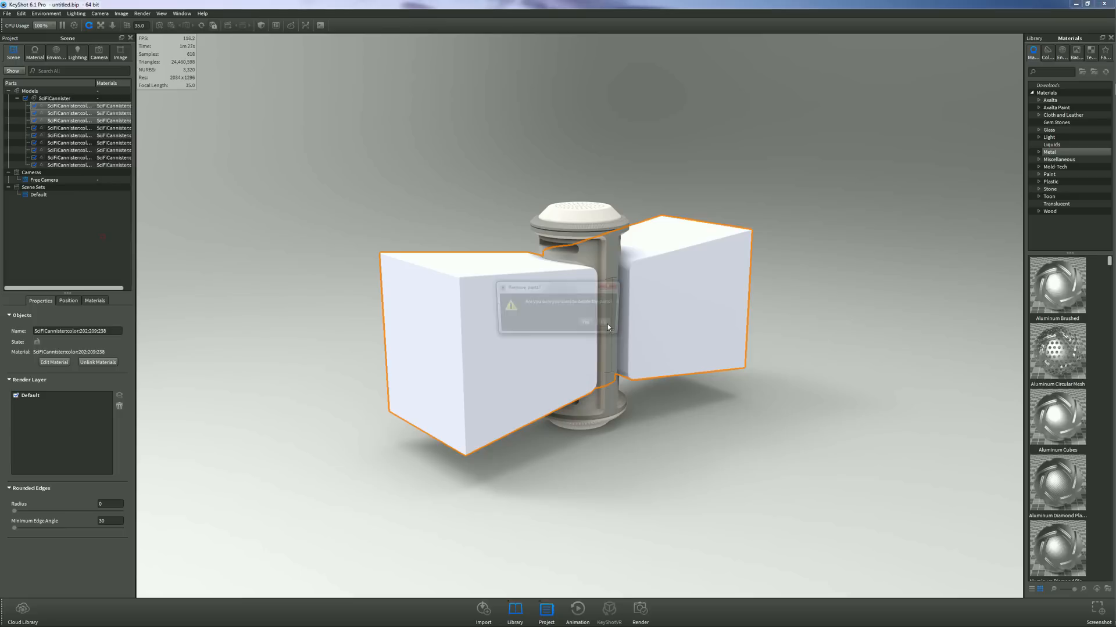
left_click(588, 324)
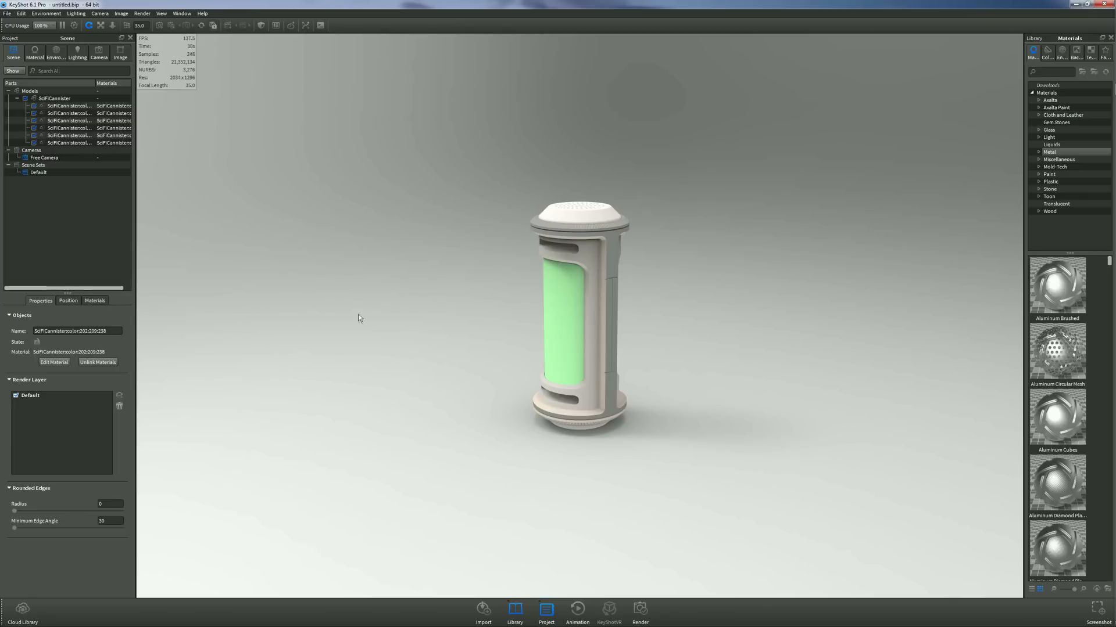
- Examine the canister model from another side, from a raised angle and from close up
left_click_drag(207, 294, 792, 301)
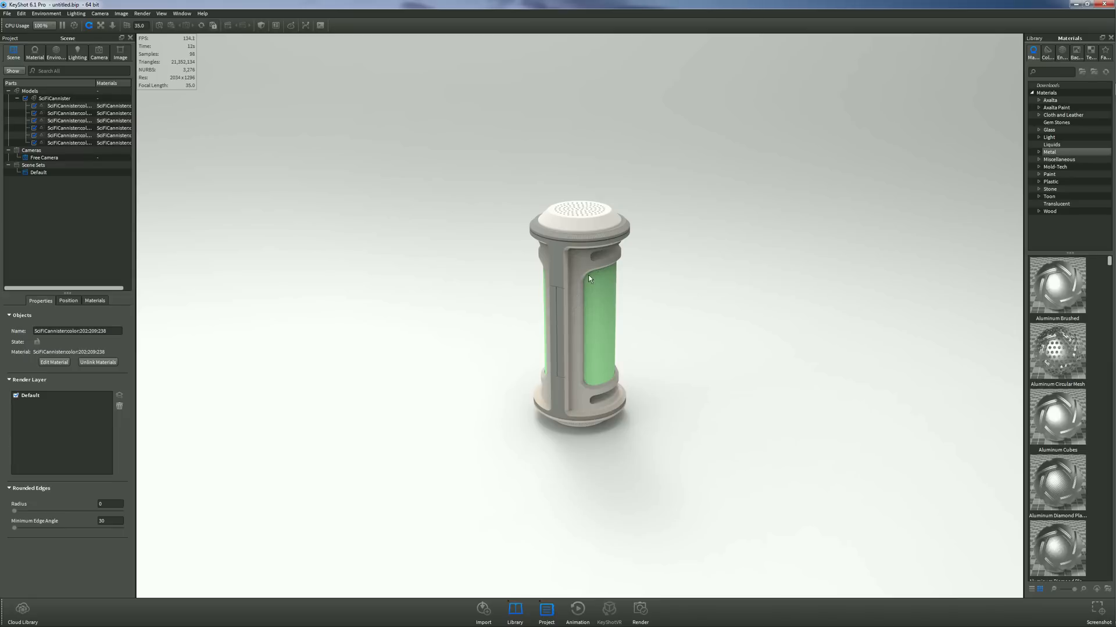
middle_click_drag(585, 275, 573, 230)
middle_click_drag(582, 321, 573, 260)
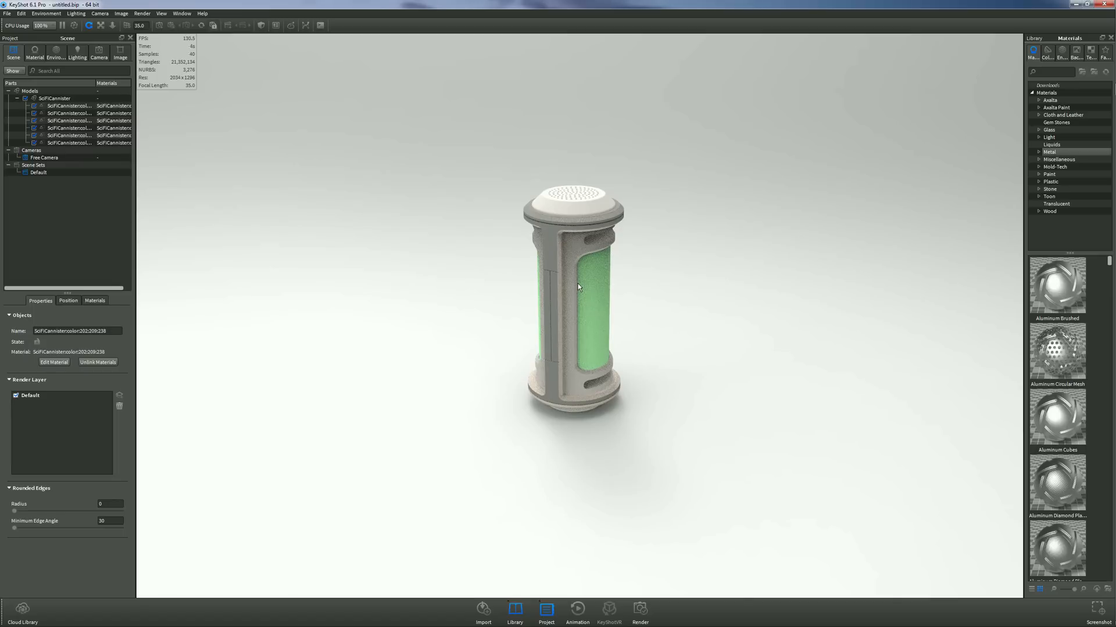
scroll(577, 283, "up", 5)
scroll(577, 284, "down", 2)
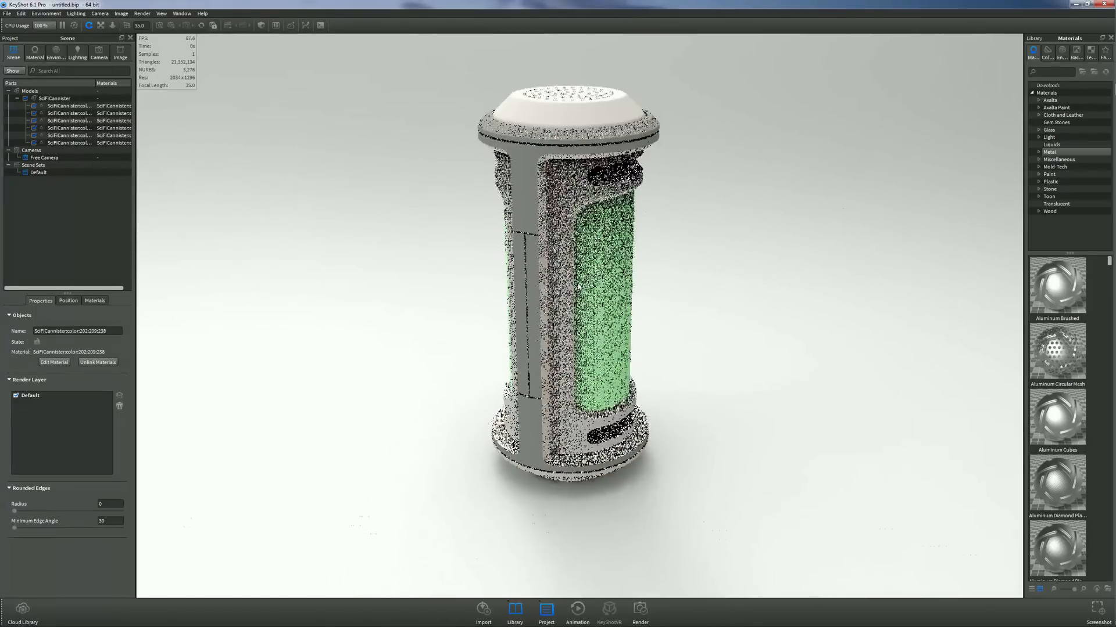
scroll(577, 283, "down", 2)
scroll(578, 284, "up", 4)
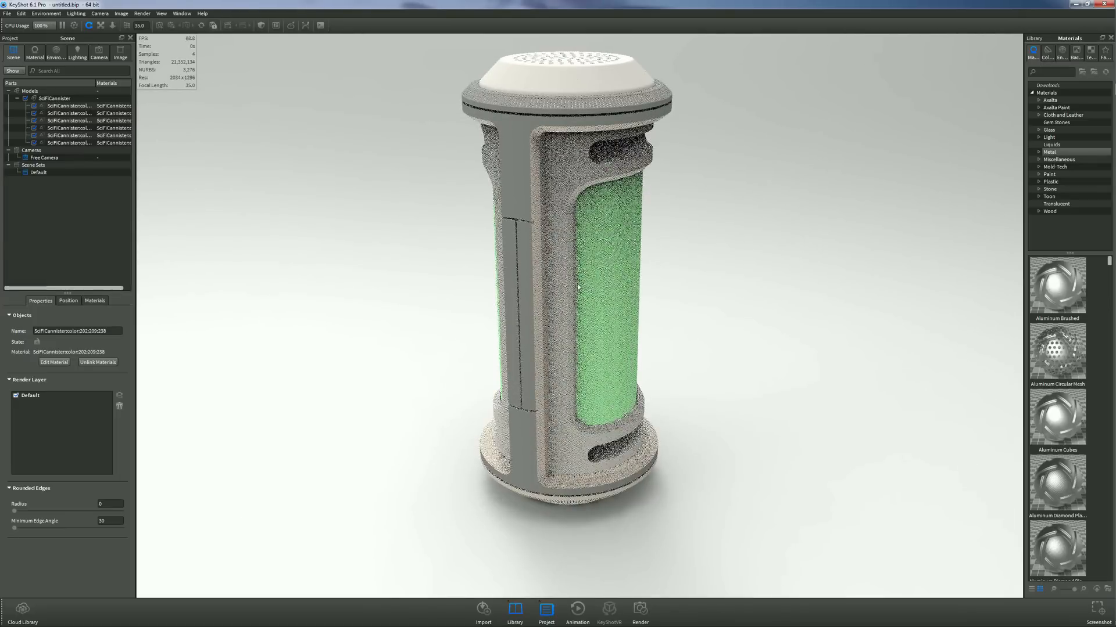
middle_click_drag(577, 284, 570, 317)
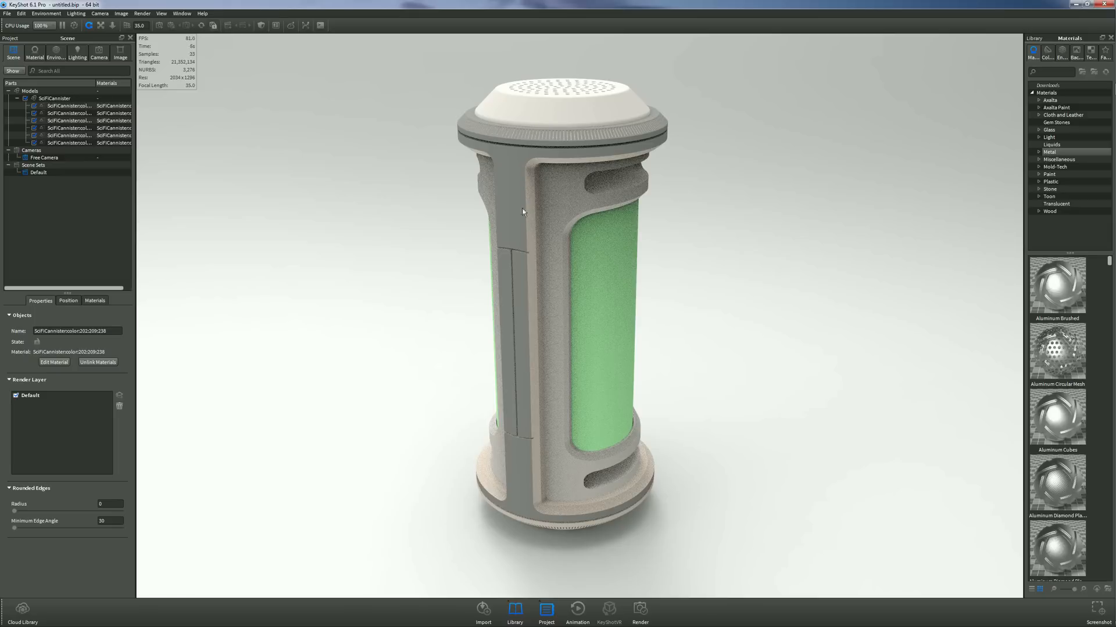
- Try to move, rotate and scale the dark grey frame part away from the canister body with the Move Tool
left_click(508, 166)
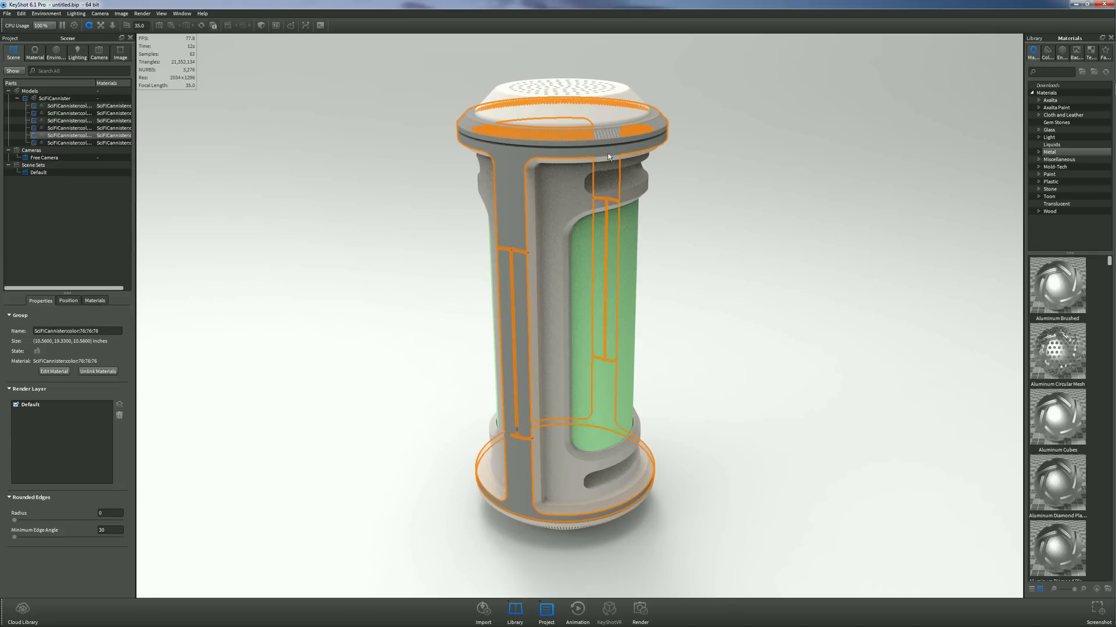
left_click(63, 301)
left_click(75, 317)
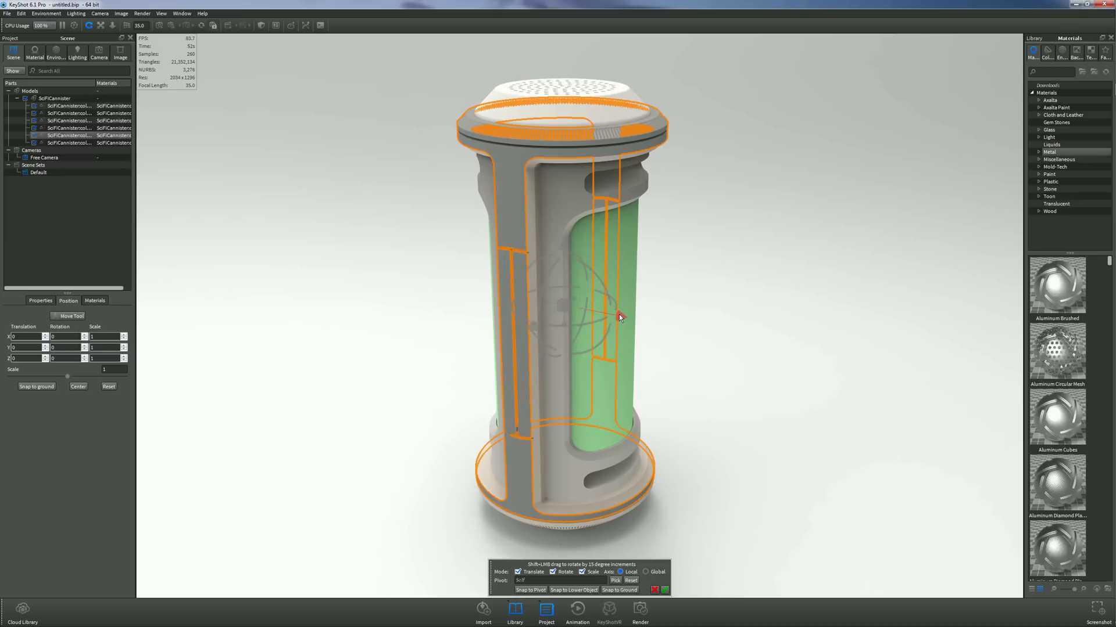
left_click_drag(619, 315, 795, 342)
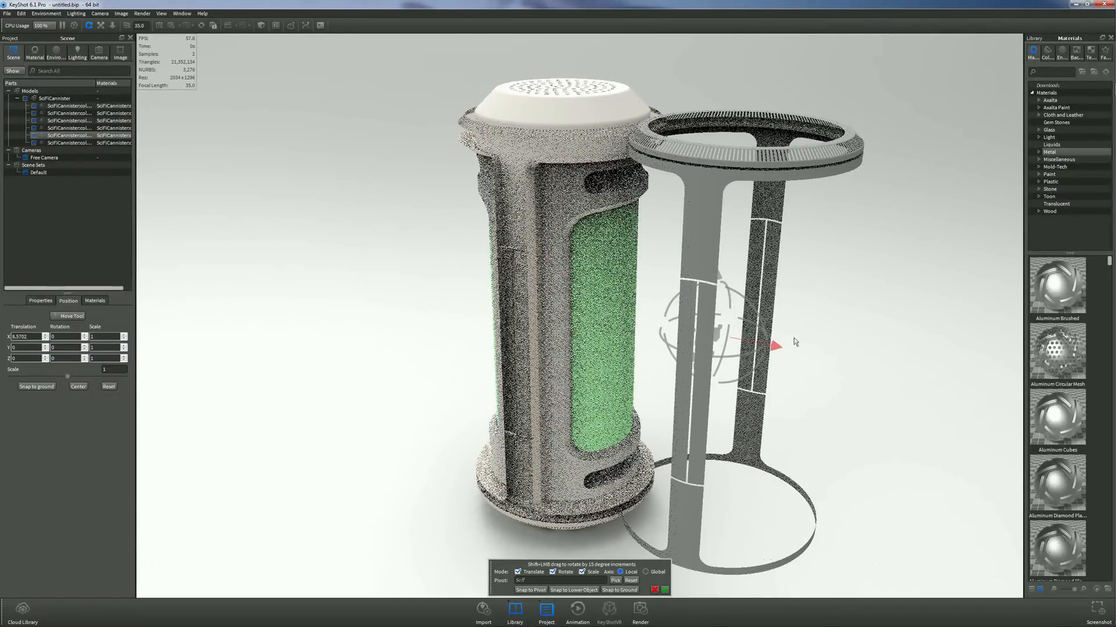
left_click_drag(733, 342, 782, 325)
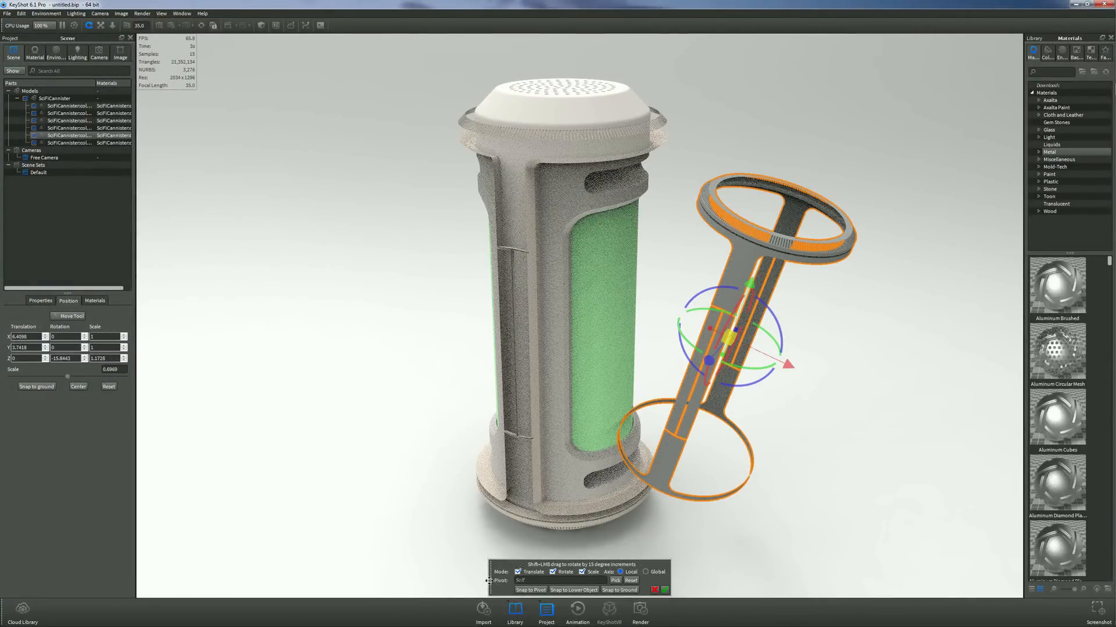
- Try snapping the dark grey frame to the ground and raising it along the global axis, discarding the whole transform
left_click(608, 590)
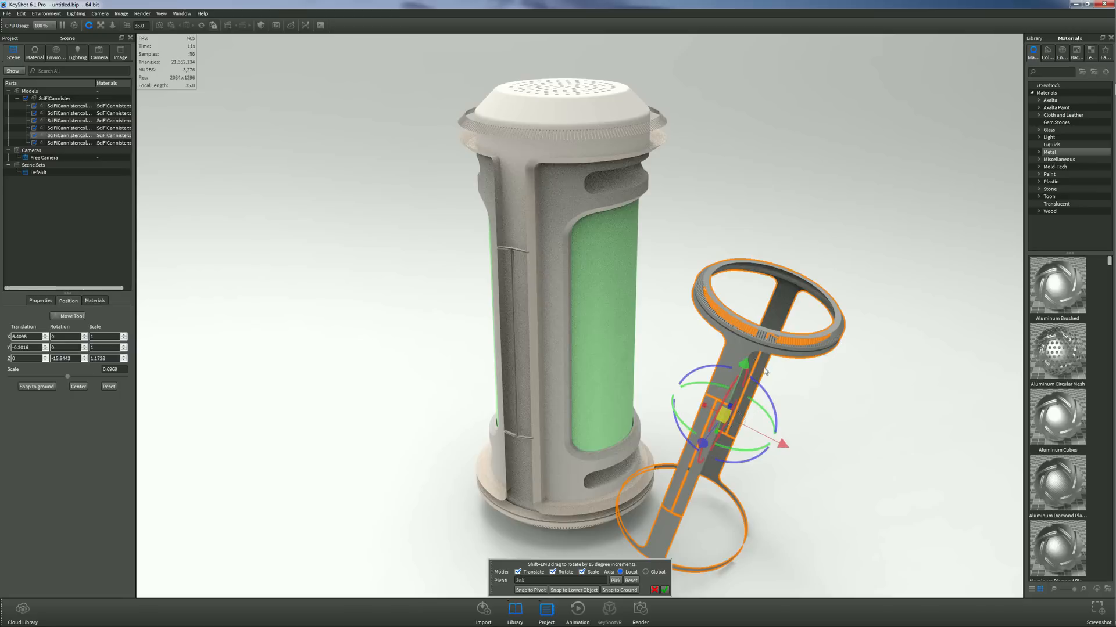
left_click(649, 572)
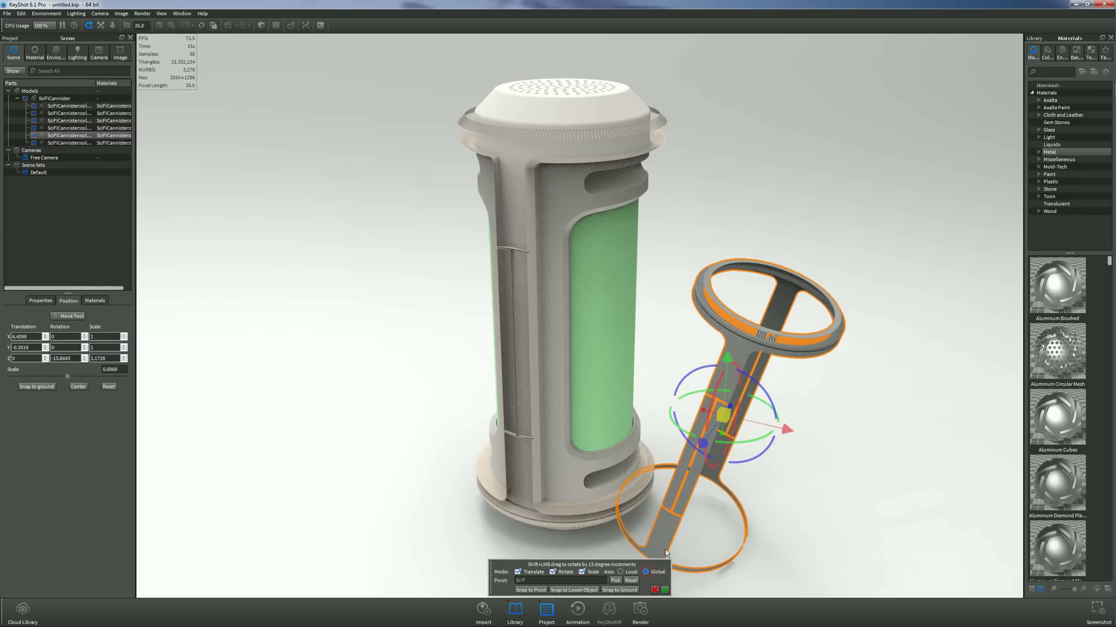
left_click_drag(726, 358, 795, 319)
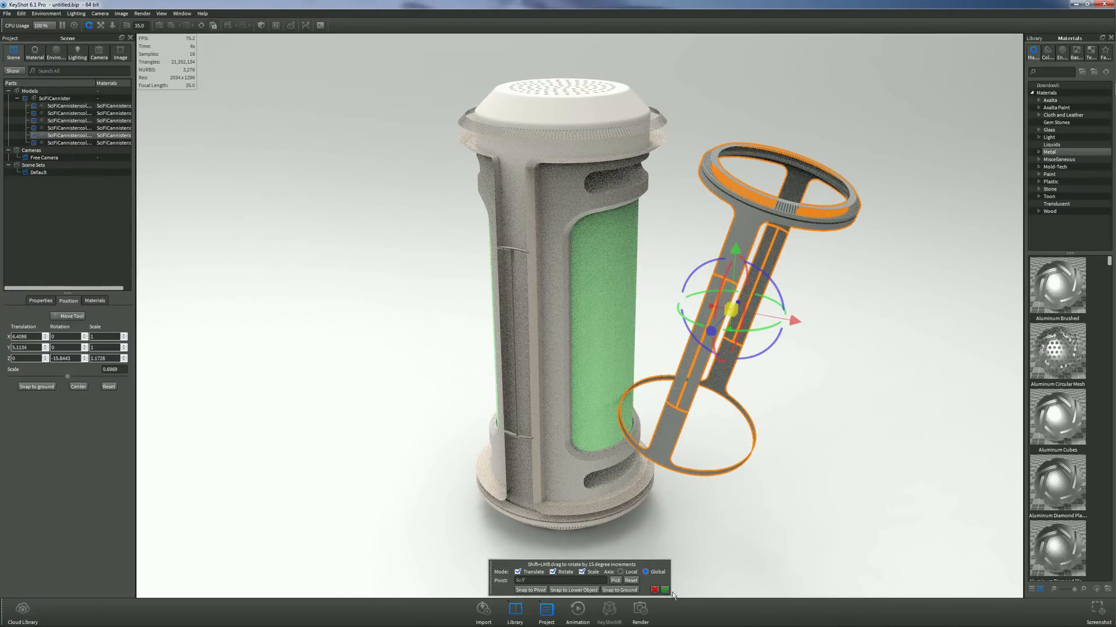
left_click(654, 590)
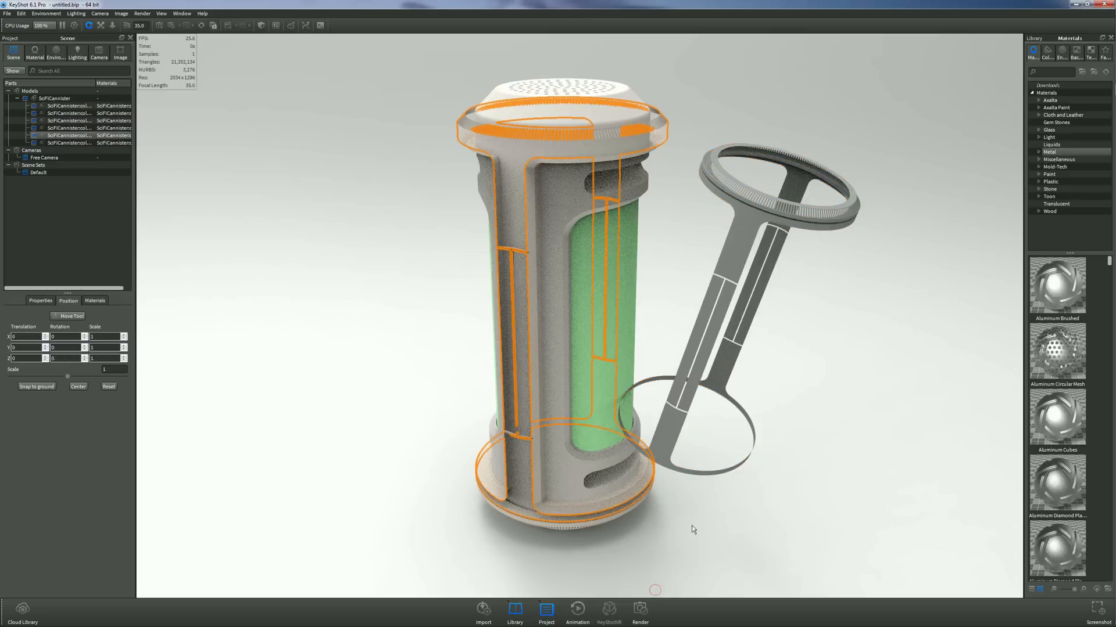
left_click(742, 304)
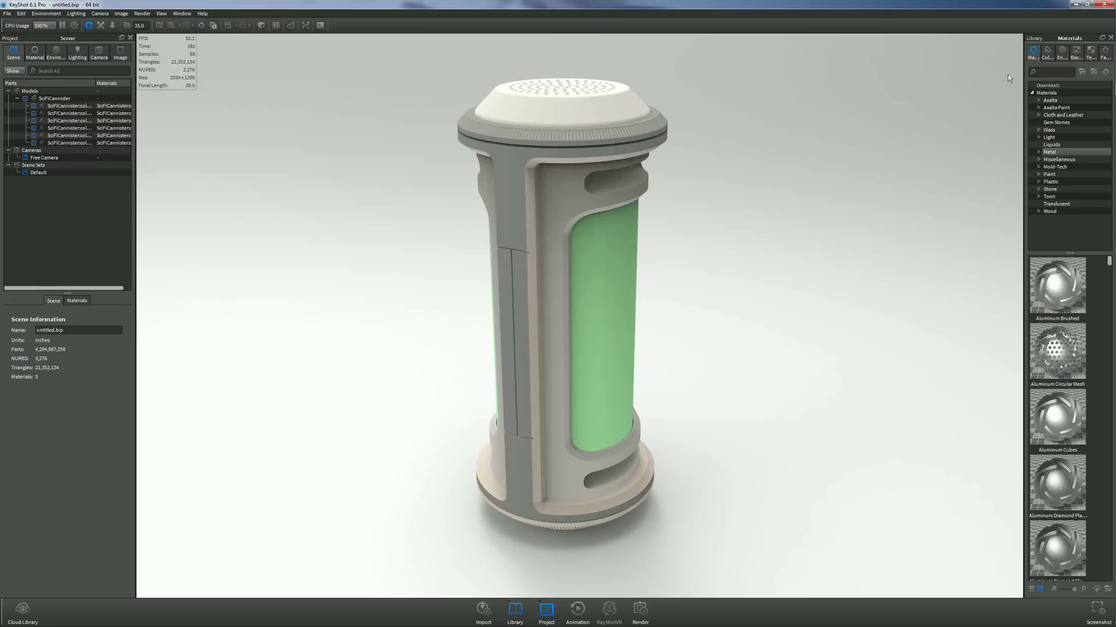
- Try the Dosch-Design image of a sandy lot with a city skyline as the scene's backplate
left_click(1075, 52)
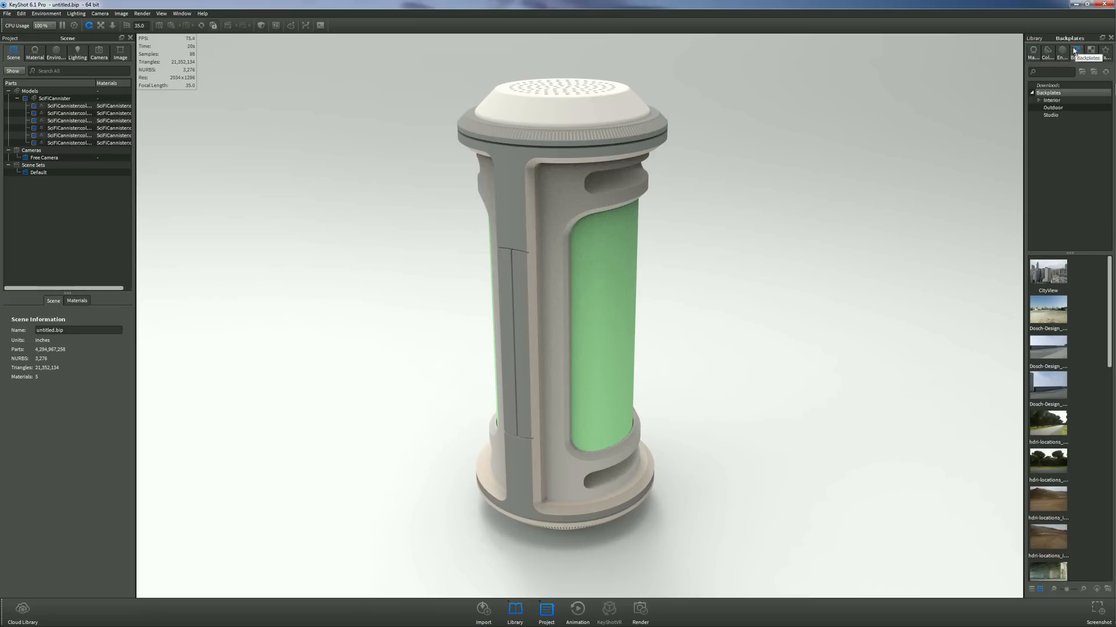
mouse_move(1046, 276)
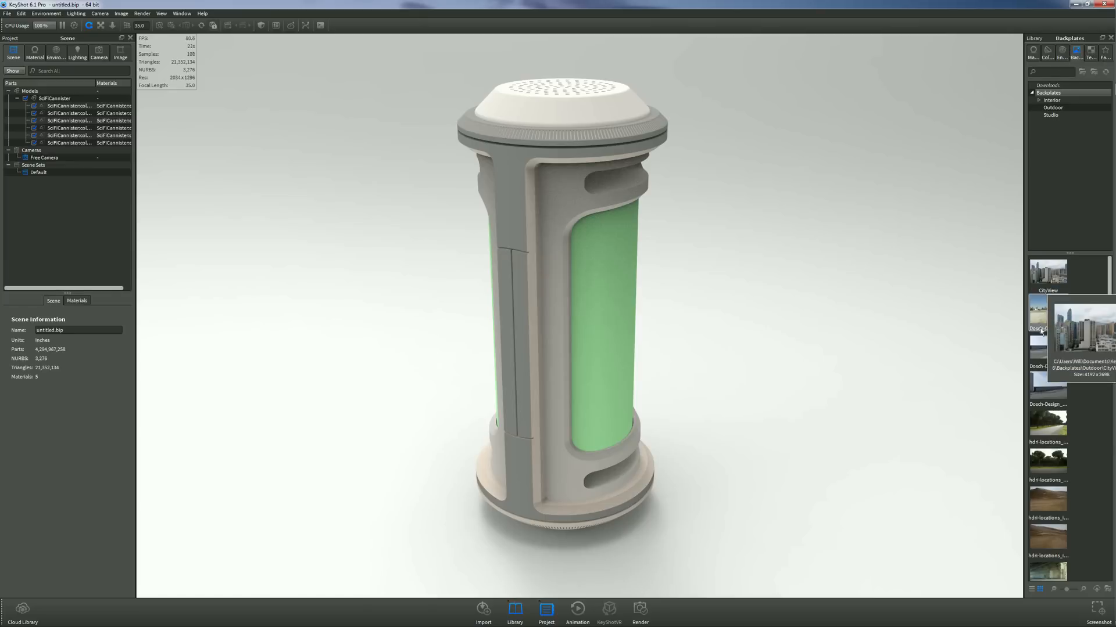
left_click_drag(1048, 309, 846, 283)
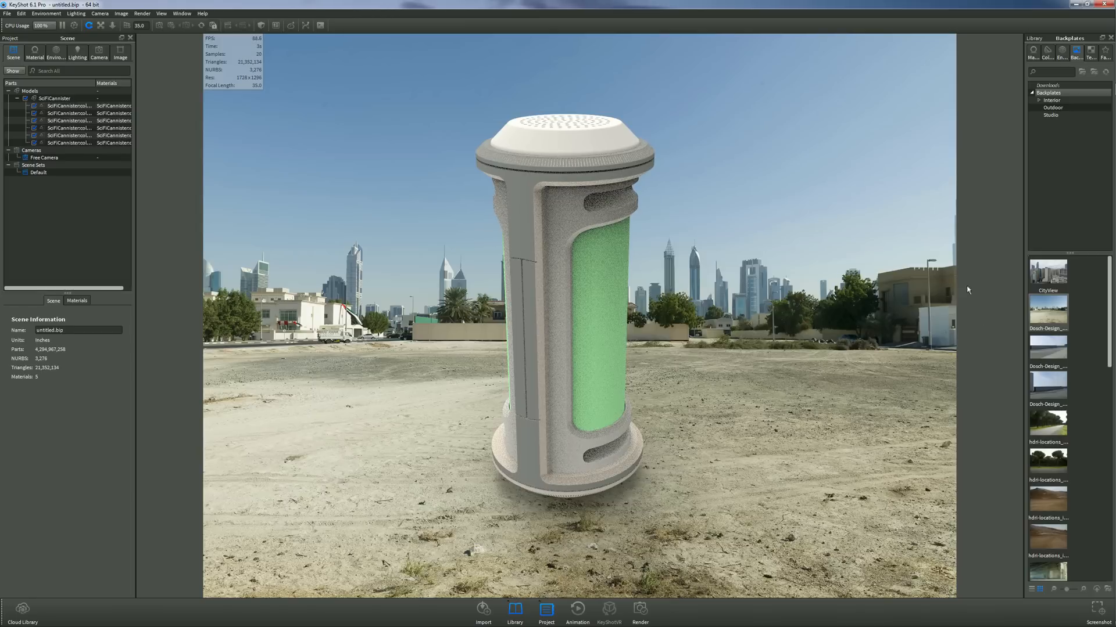
- Apply the Grey Solid Vignette image from the downloaded backplates as the scene's backplate
left_click(1046, 85)
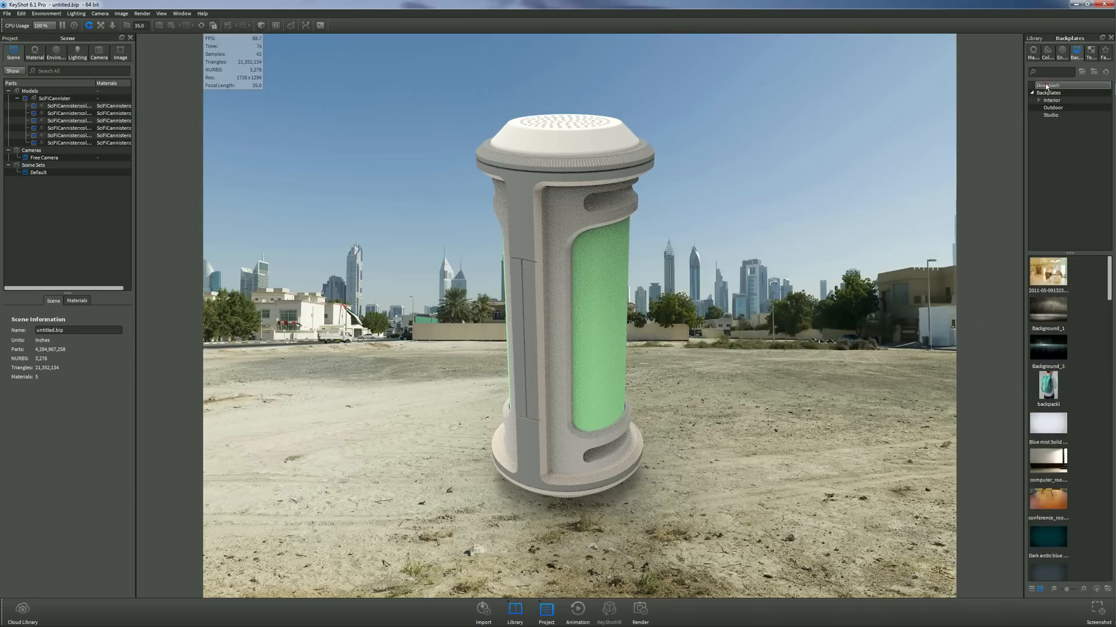
scroll(1046, 367, "down", 10)
left_click_drag(1046, 367, 795, 305)
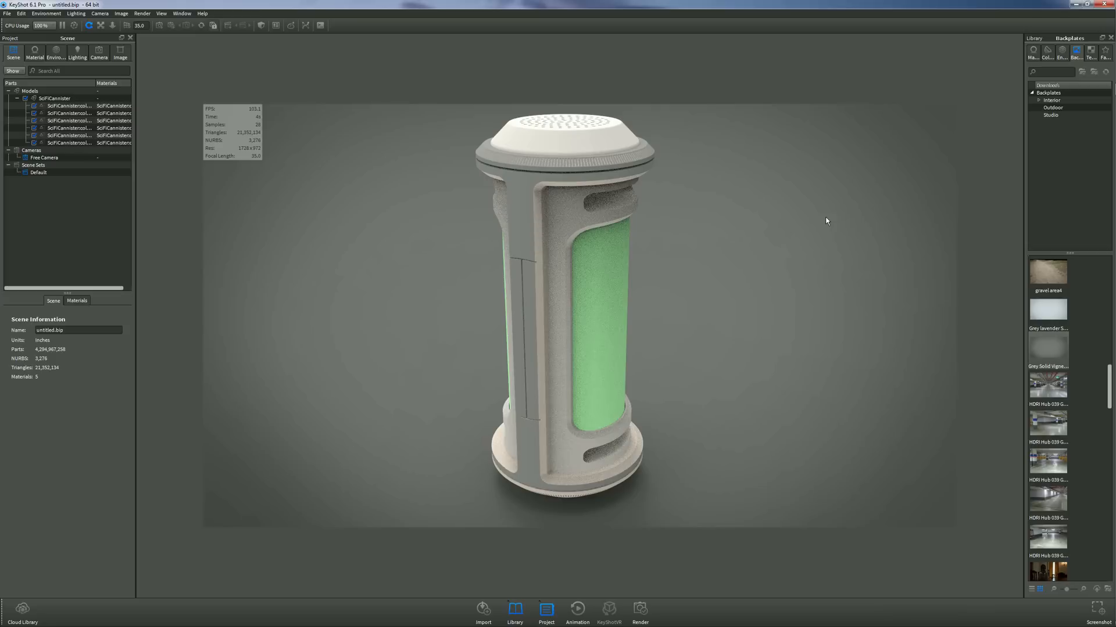
- Browse the textures, backplates and materials offered in the KeyShot Cloud Library in the browser, and return to KeyShot
left_click(23, 609)
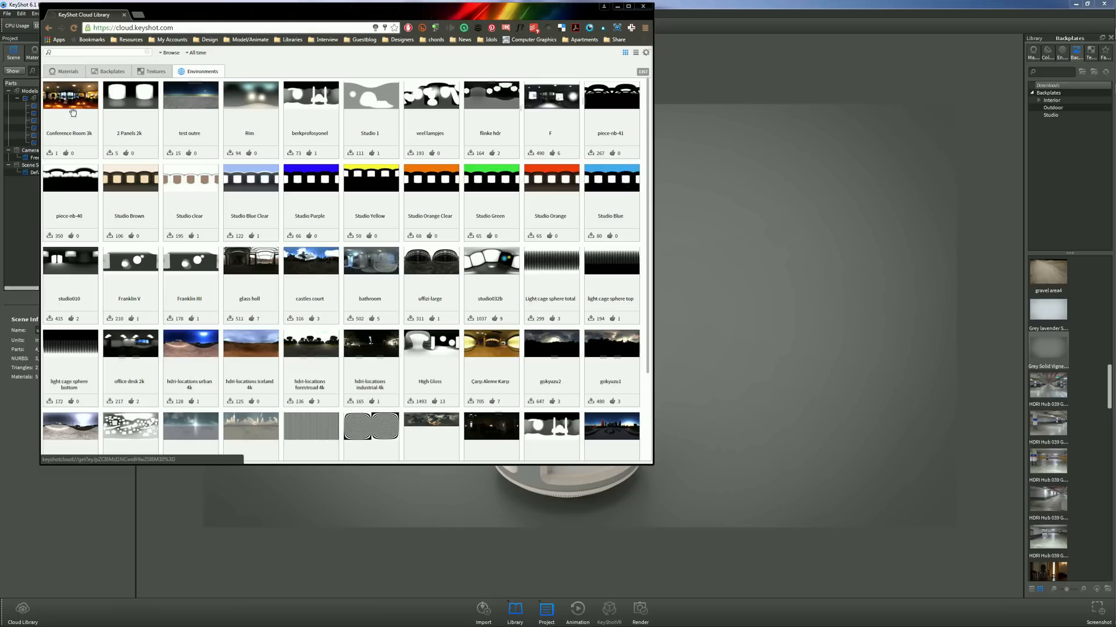
left_click(146, 72)
left_click(111, 75)
left_click(59, 72)
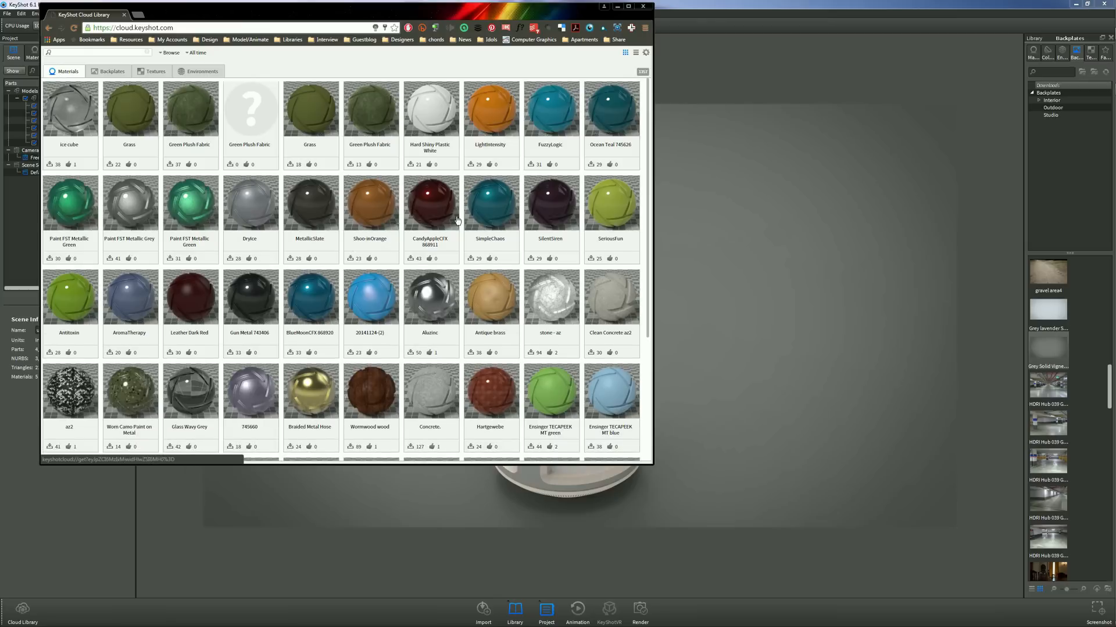
scroll(459, 224, "down", 3)
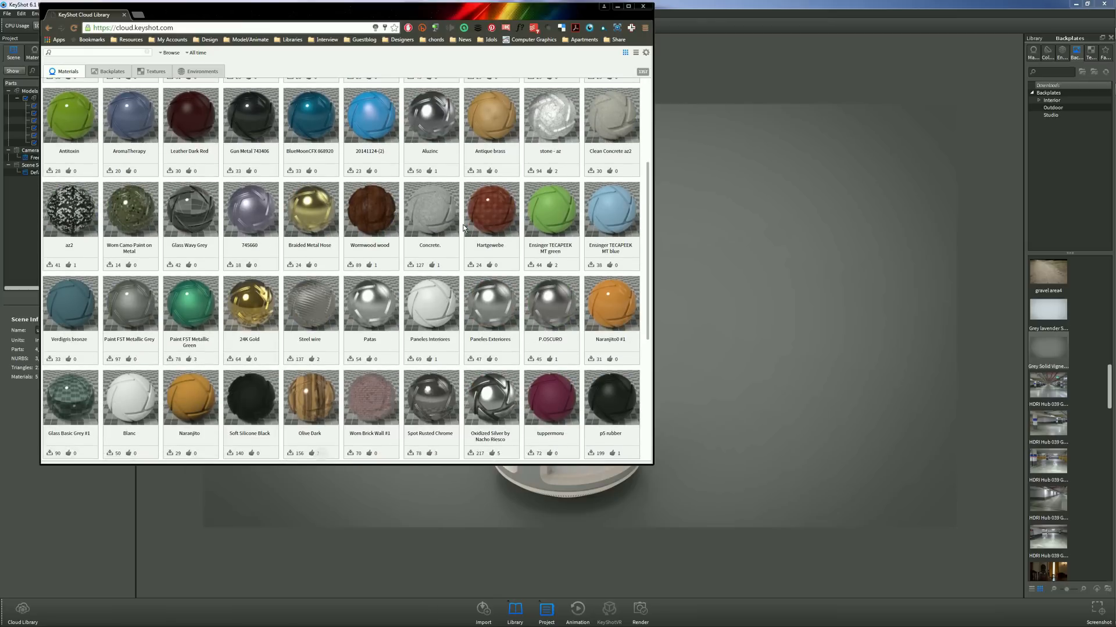
left_click(641, 6)
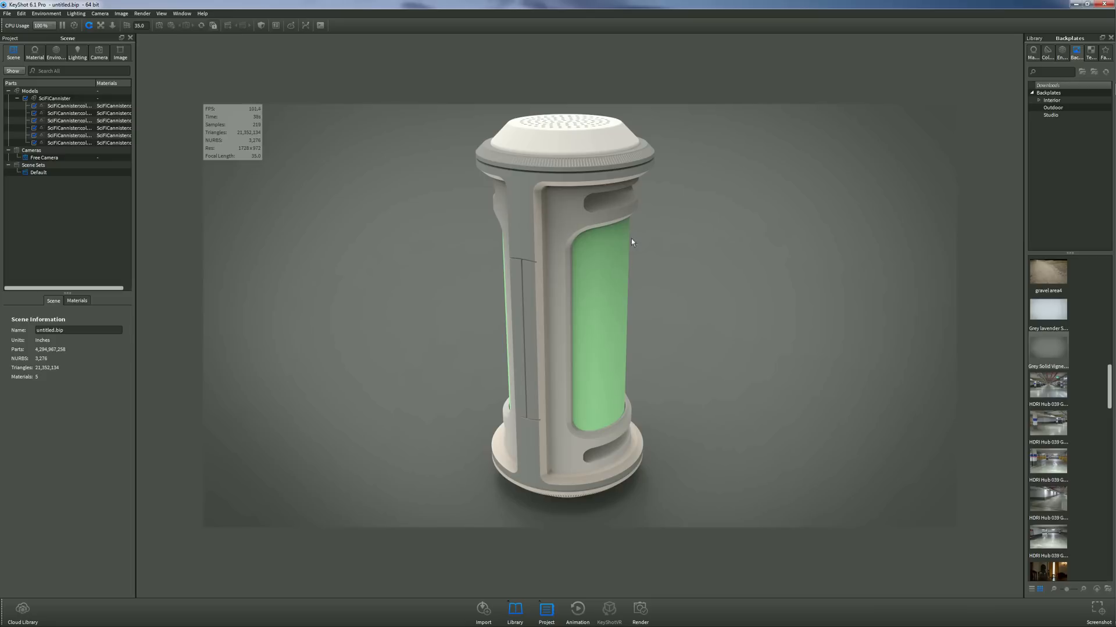
- Light the scene with the Dosch-Studio2_2k interior environment from the library
mouse_move(652, 267)
left_mouse_down()
mouse_move(675, 281)
mouse_move(640, 277)
mouse_move(651, 252)
mouse_move(657, 262)
left_mouse_up()
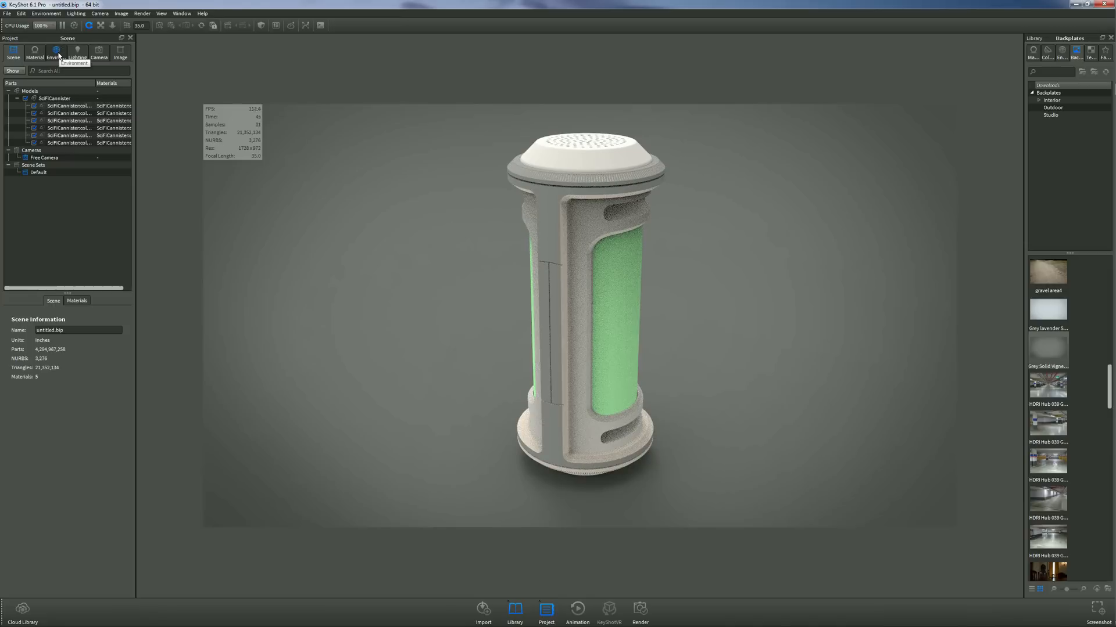
left_click(59, 56)
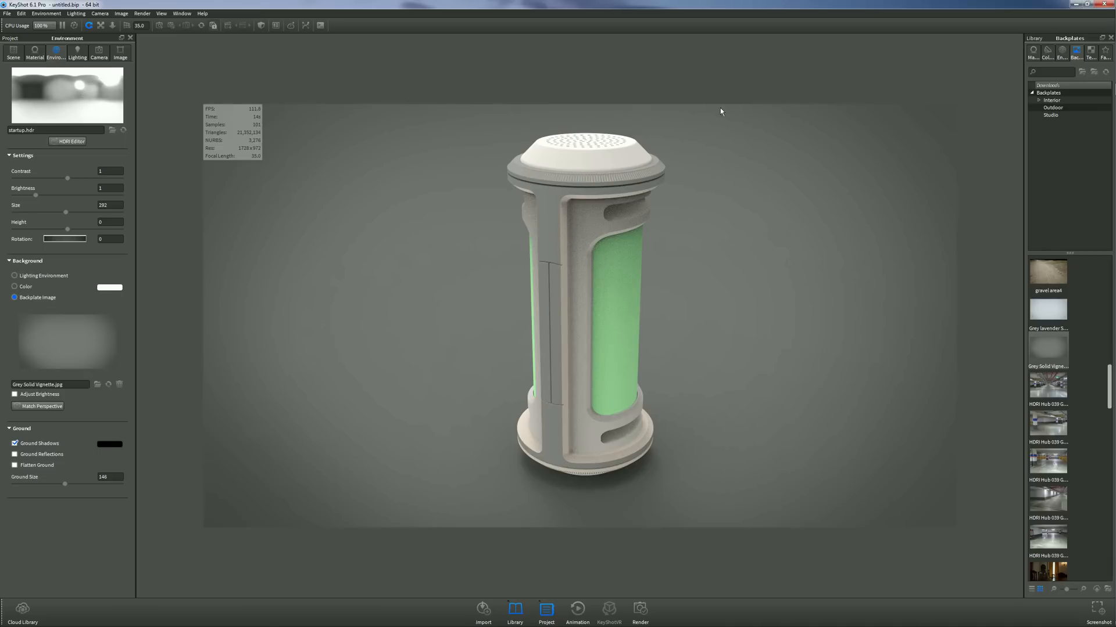
left_click(1062, 59)
scroll(1046, 376, "down", 3)
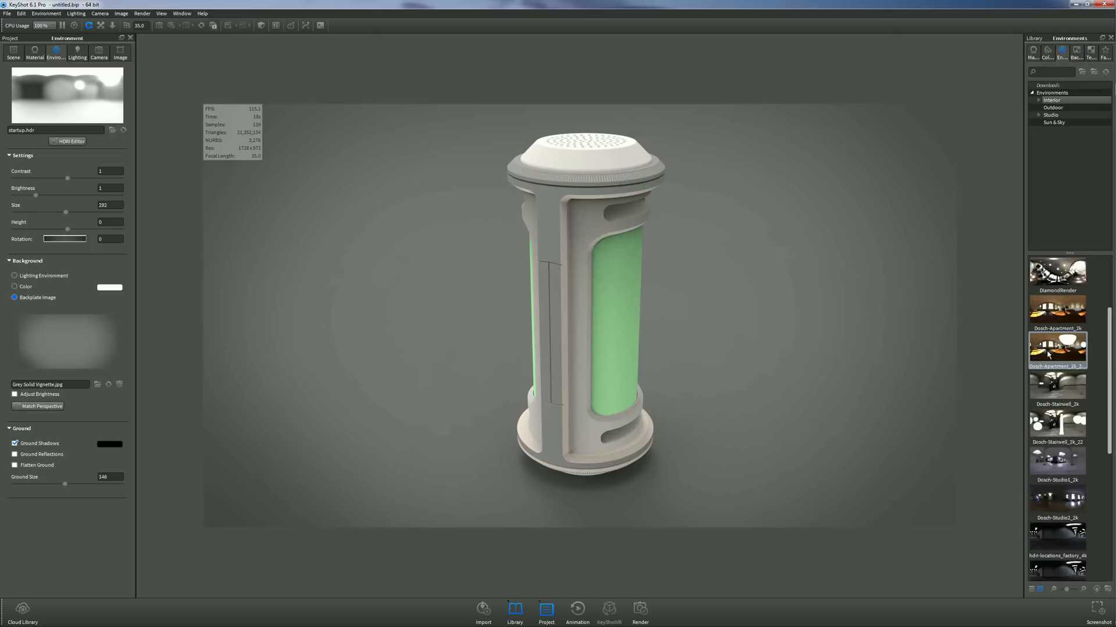
scroll(1054, 387, "down", 3)
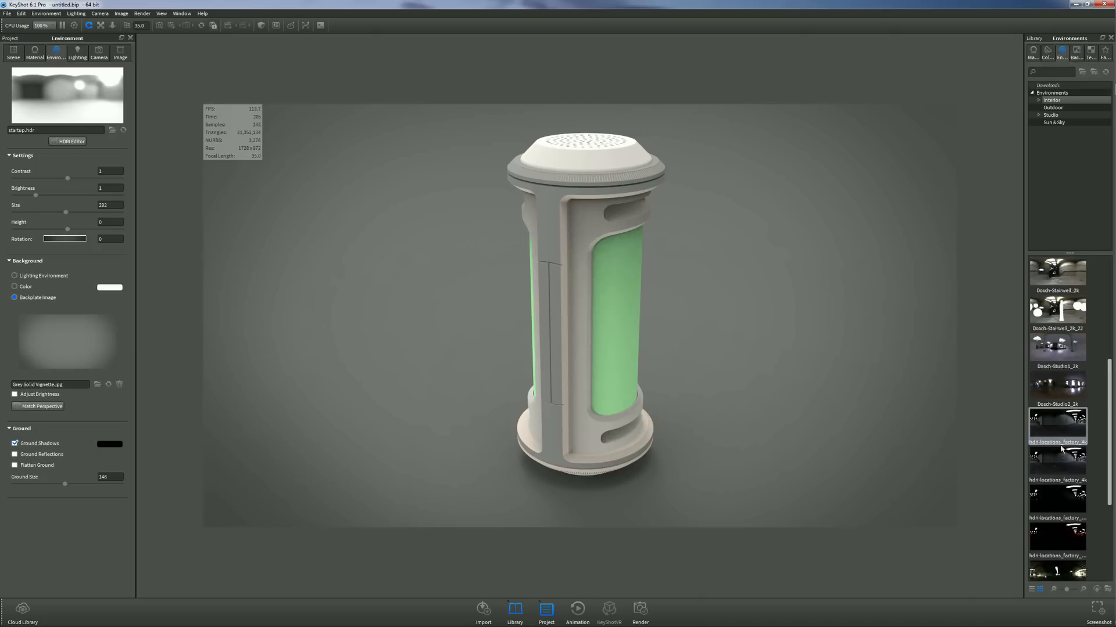
left_click_drag(1056, 387, 840, 329)
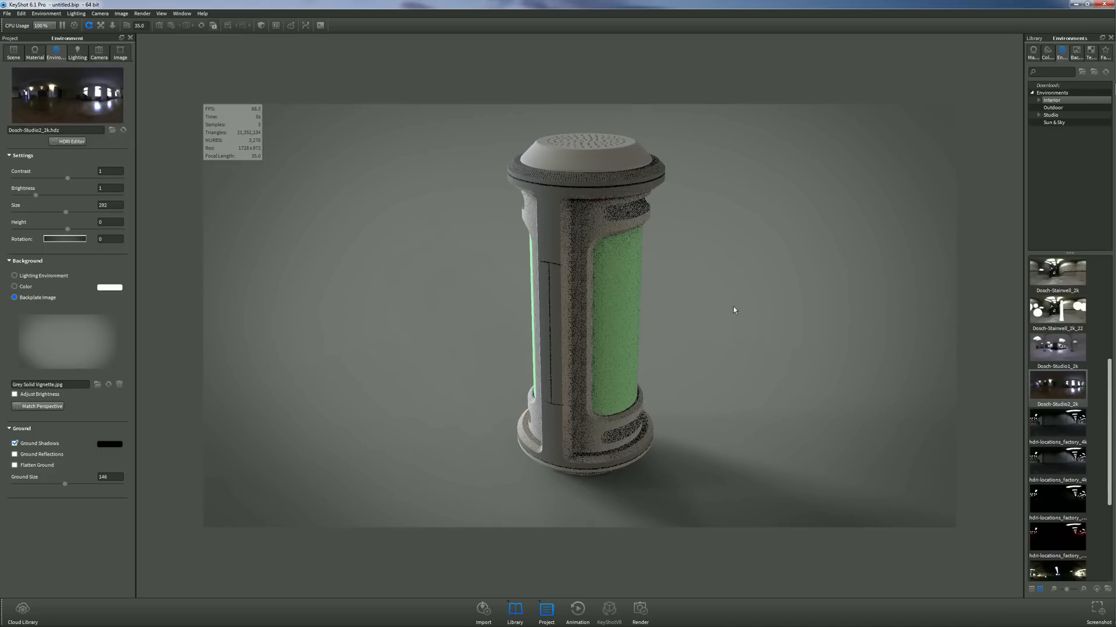
left_click_drag(728, 276, 648, 269)
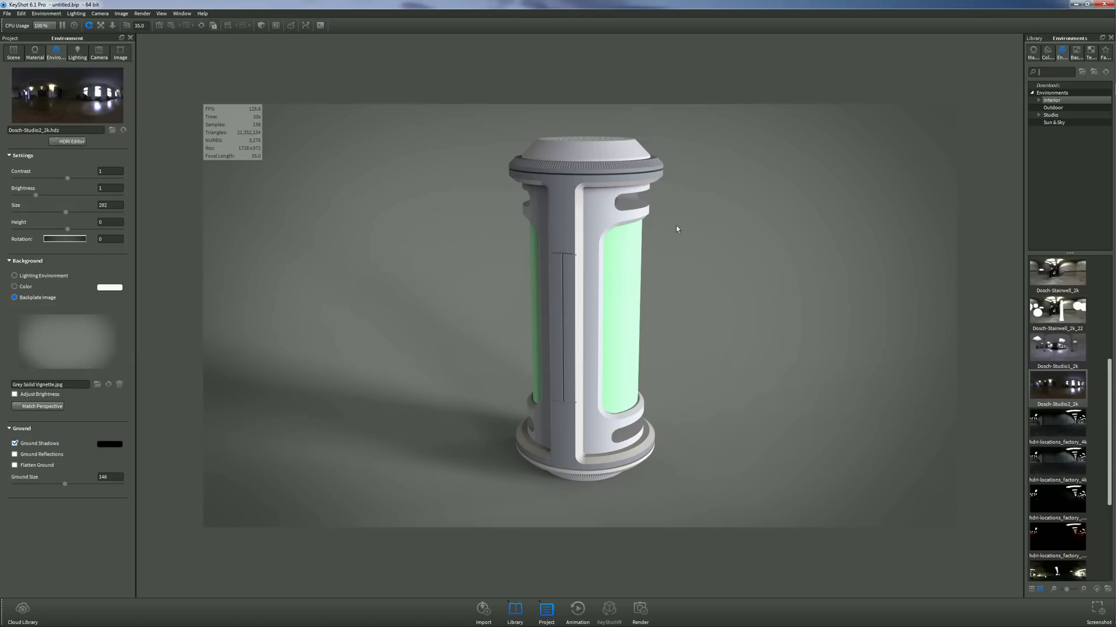
- Search the material library for white paint and apply Paint Gloss White to the canister's body and frame parts
left_click(1034, 53)
left_click(1045, 71)
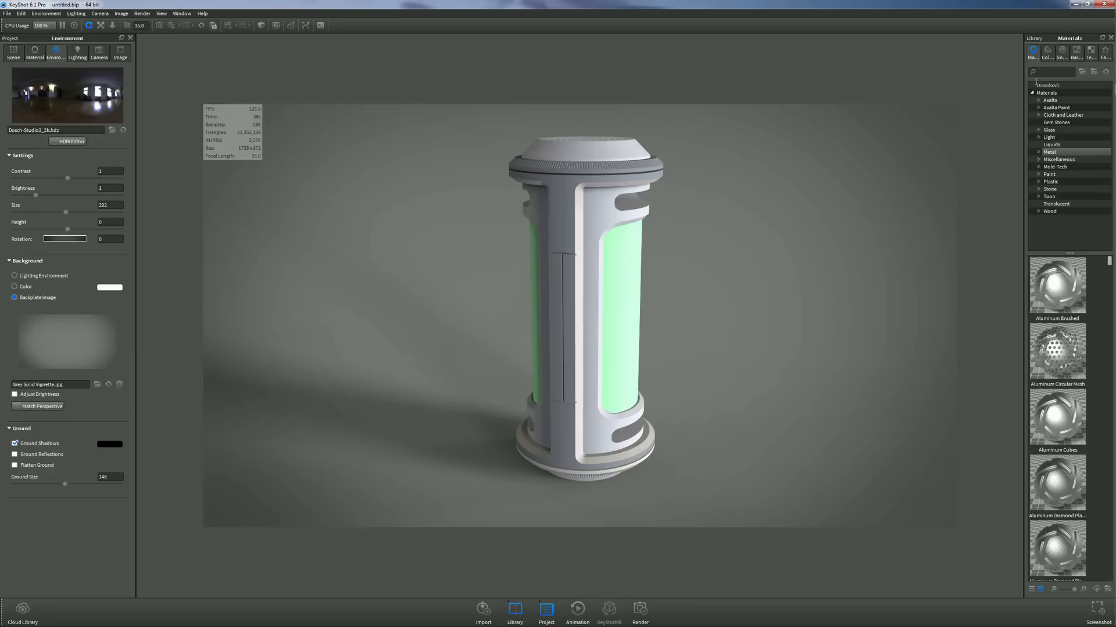
type("white paint")
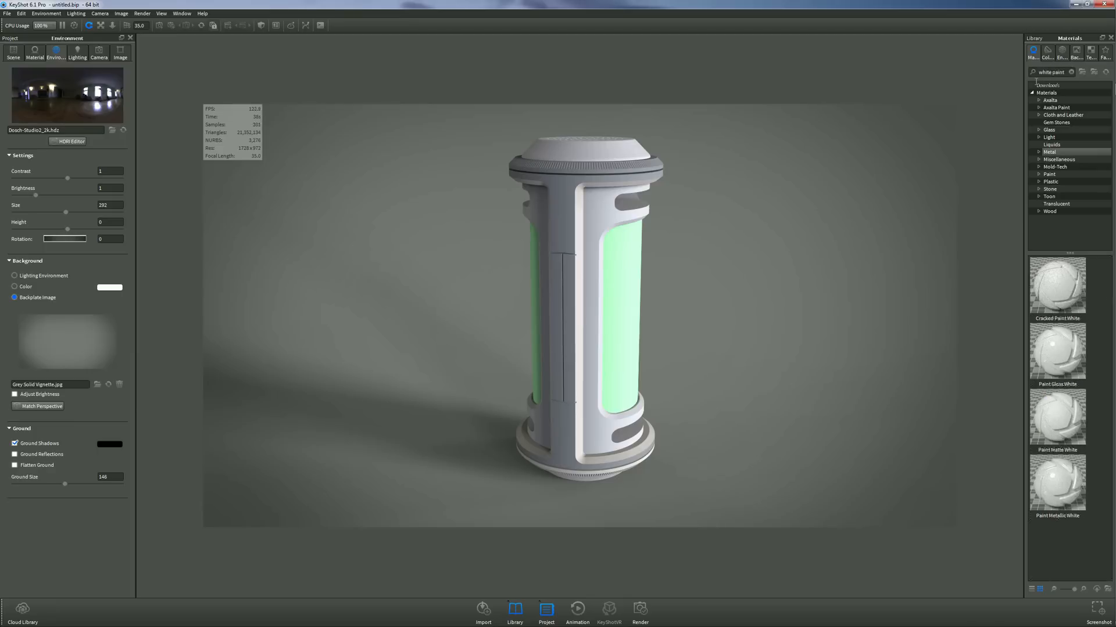
mouse_move(1058, 356)
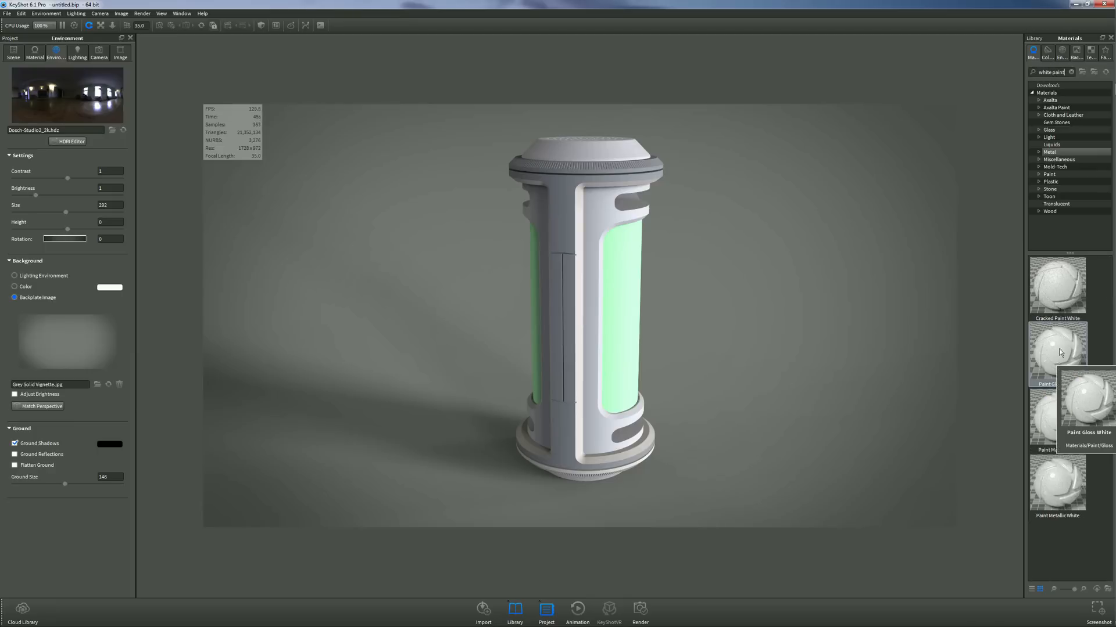
left_click_drag(1059, 353, 586, 203)
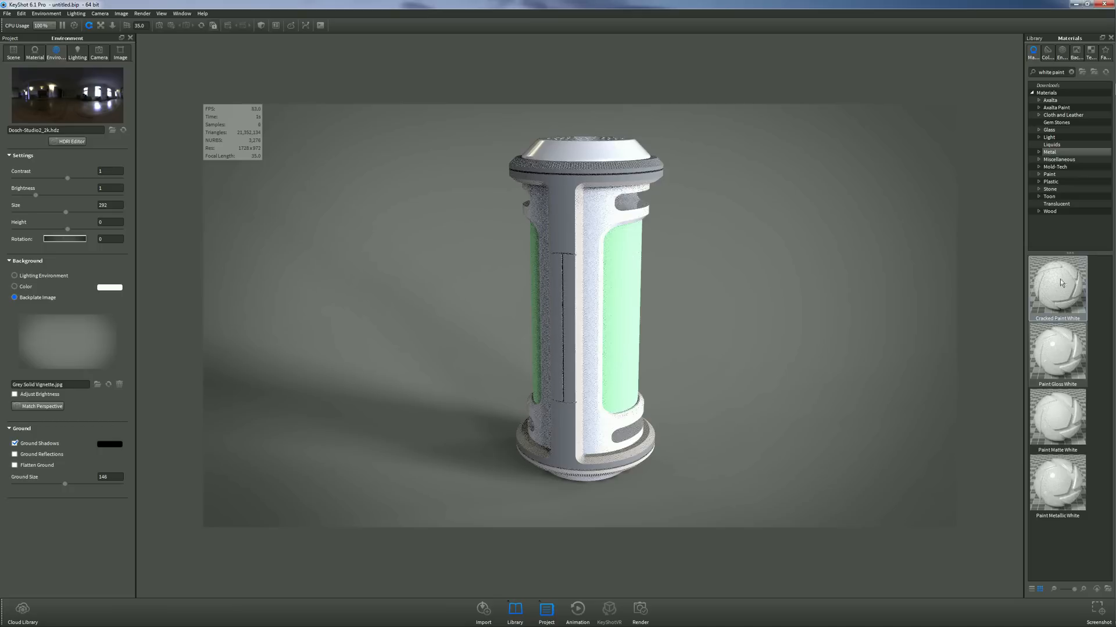
mouse_move(1044, 363)
left_mouse_down()
mouse_move(824, 301)
mouse_move(600, 197)
mouse_move(563, 199)
mouse_move(715, 242)
mouse_move(760, 312)
mouse_move(583, 250)
mouse_move(578, 235)
left_mouse_up()
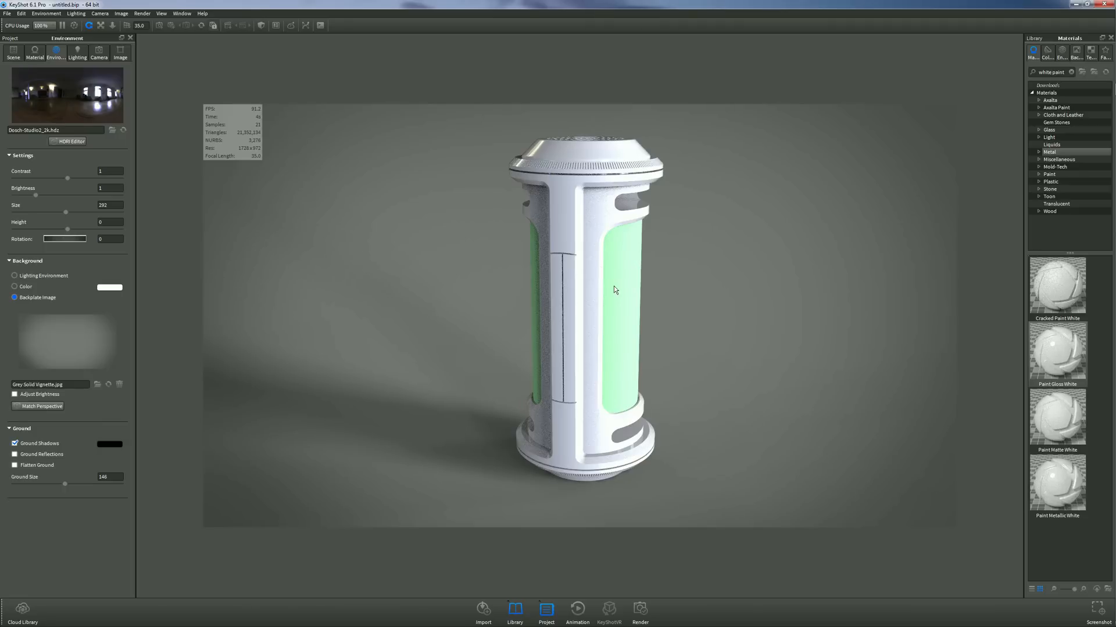
- Search the material library for glass and apply Glass Basic Grey to the canister's green inner cylinder
triple_click(1050, 71)
type("ss")
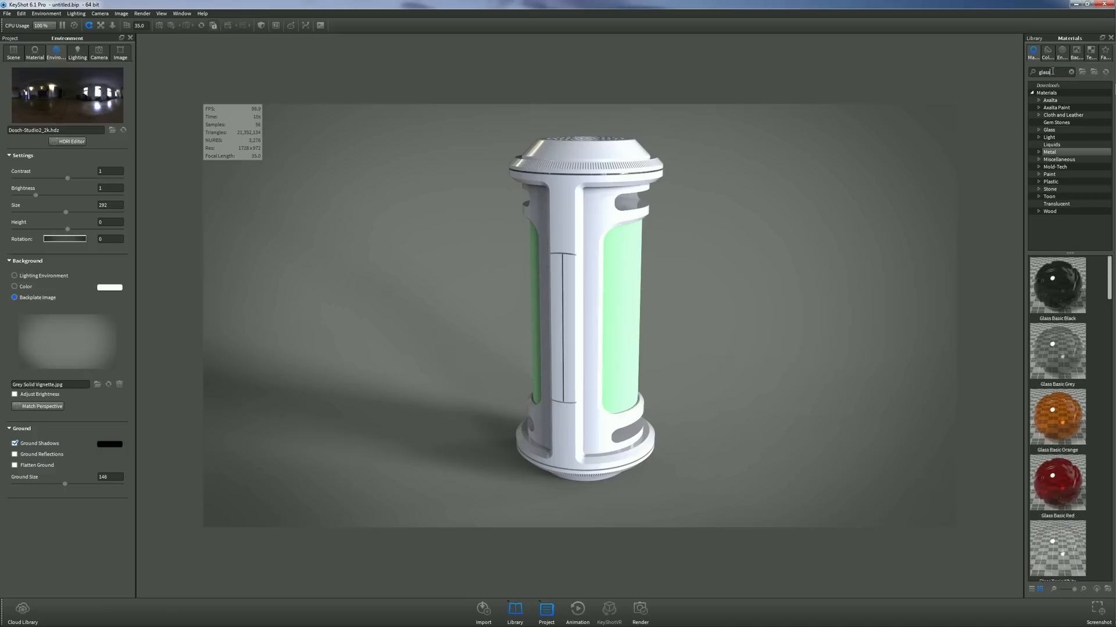
left_click_drag(1071, 355, 626, 304)
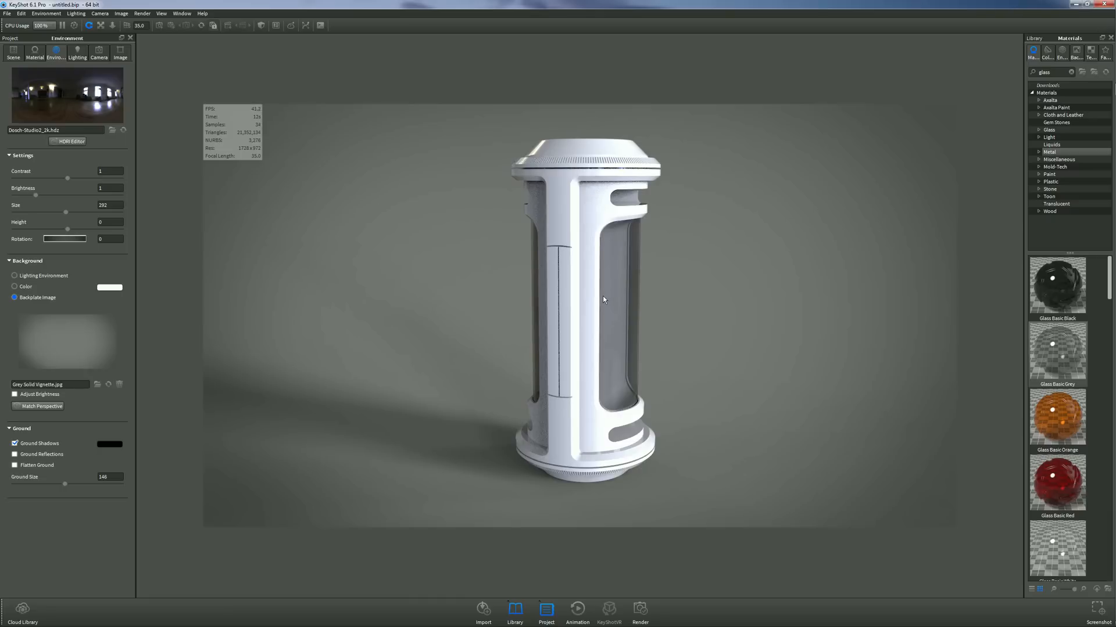
- Scale the grey glass cylinder uniformly to 1.01 and deselect it
left_click_drag(606, 289, 361, 271)
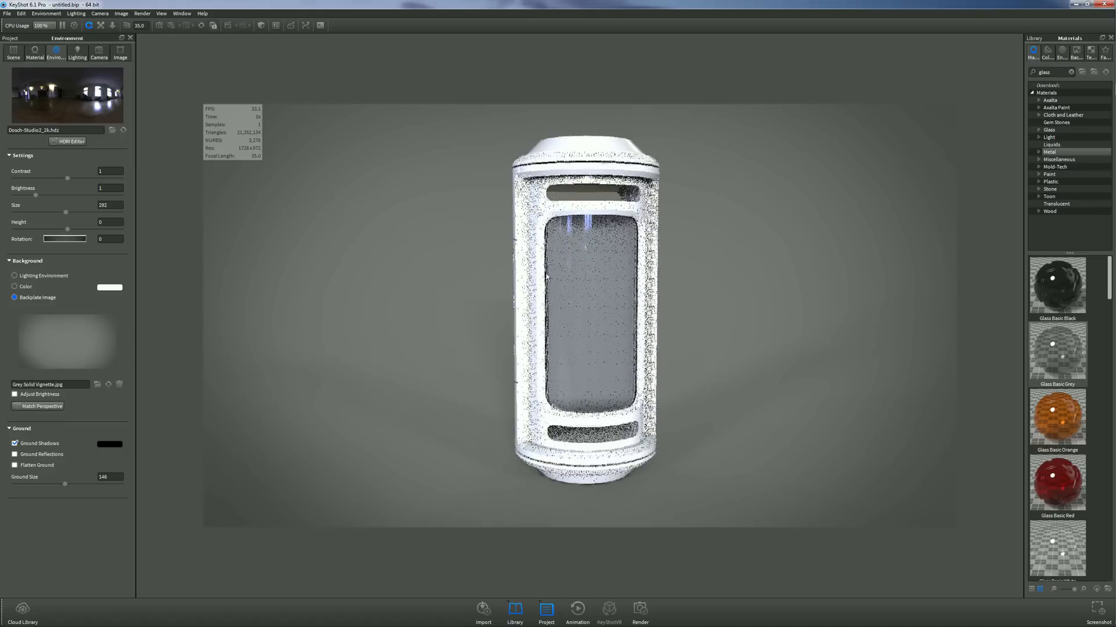
scroll(544, 273, "up", 5)
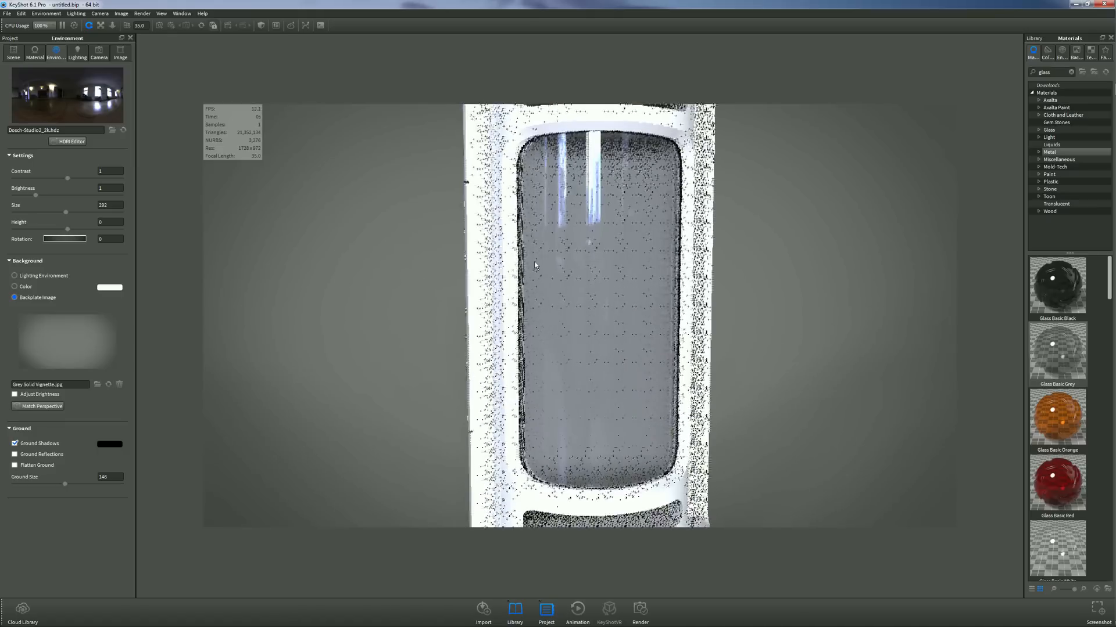
scroll(531, 264, "up", 5)
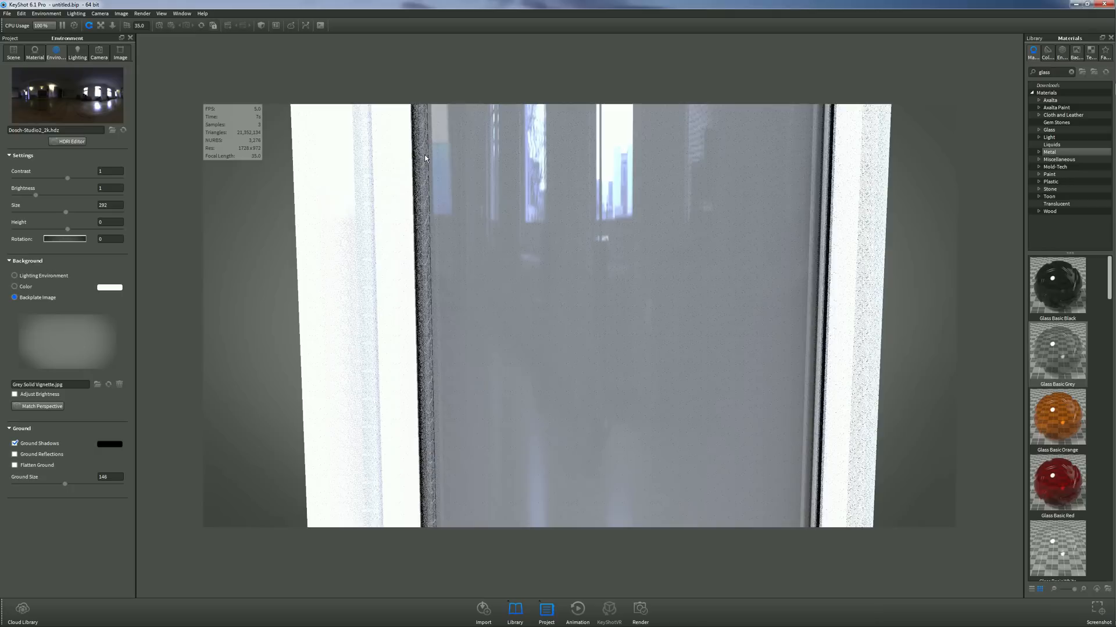
left_click(13, 52)
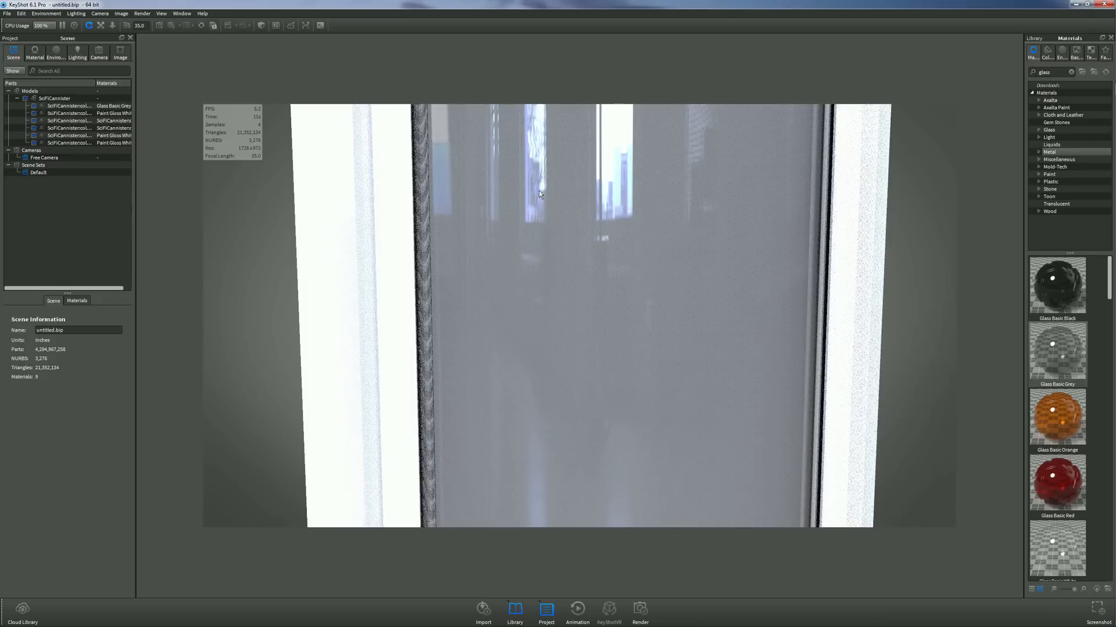
left_click(538, 193)
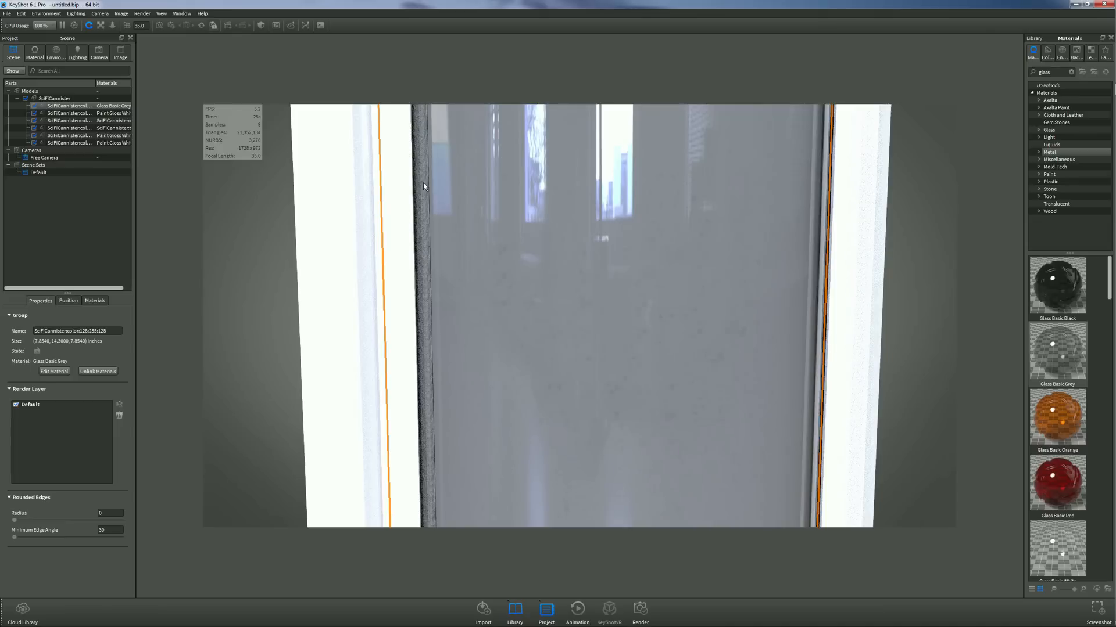
left_click(70, 301)
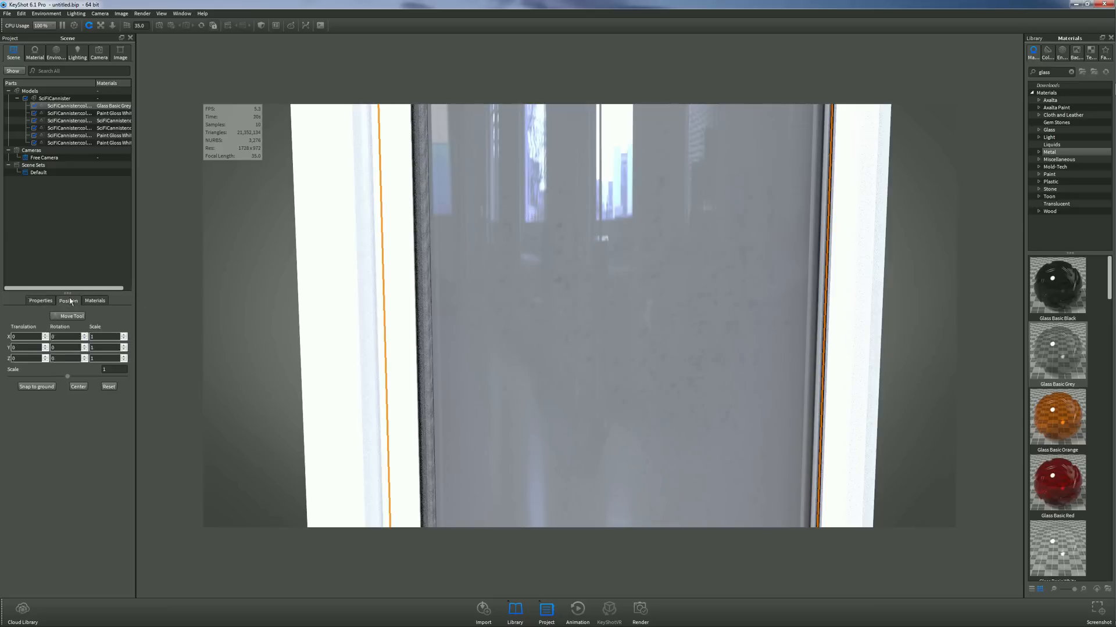
left_click(116, 370)
key("Return")
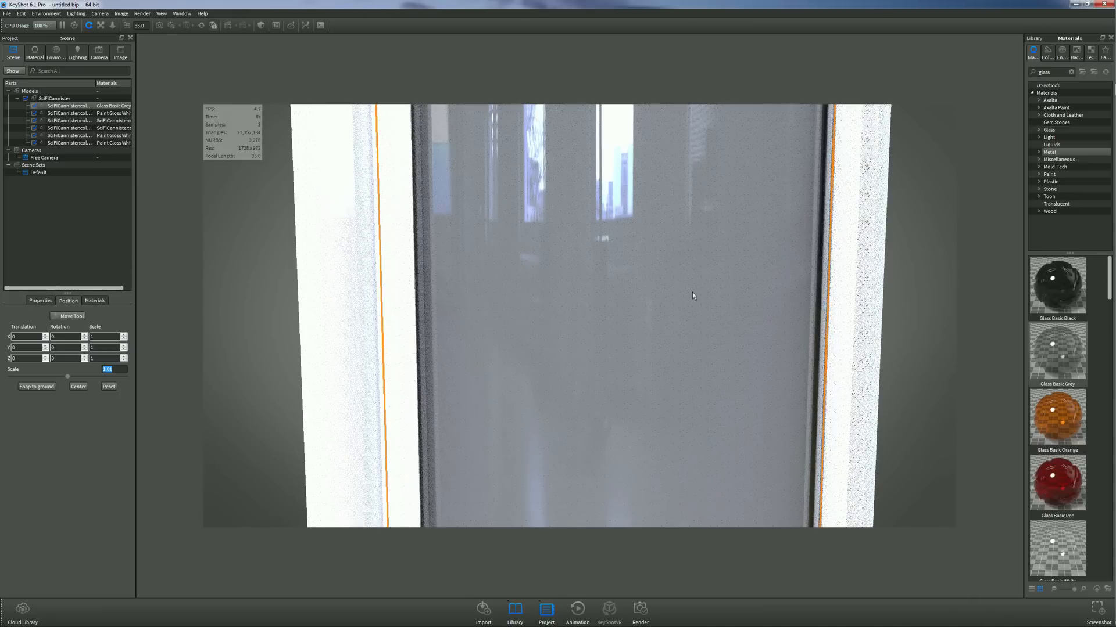
scroll(692, 293, "down", 5)
left_click(821, 265)
- Add a new camera showing the whole canister and name it Render 1
scroll(782, 331, "down", 5)
left_click_drag(790, 351, 691, 330)
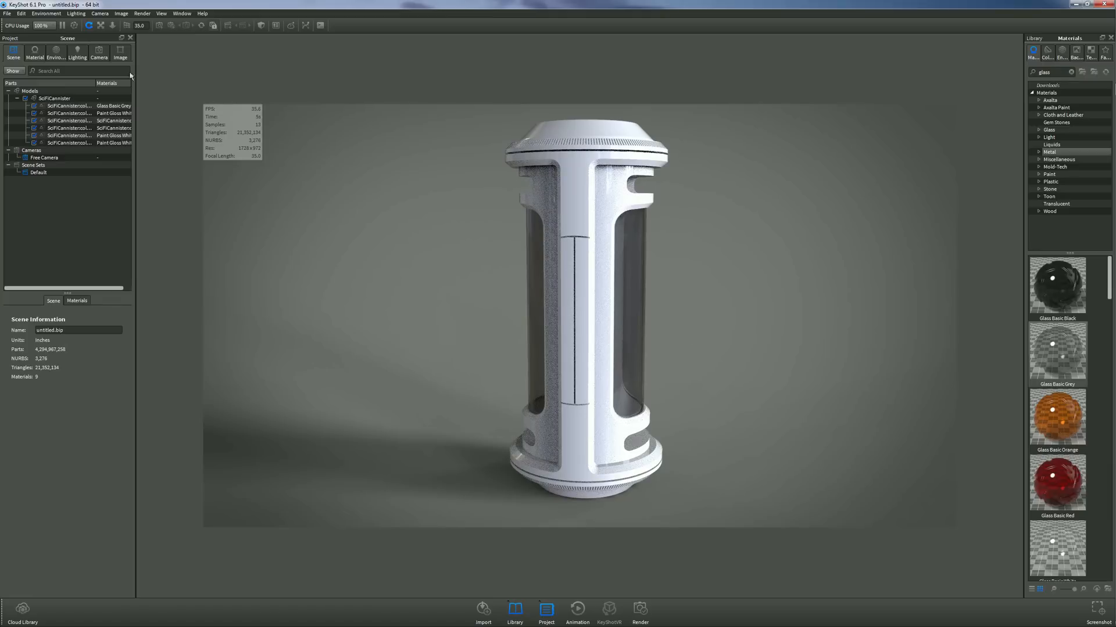
left_click(99, 53)
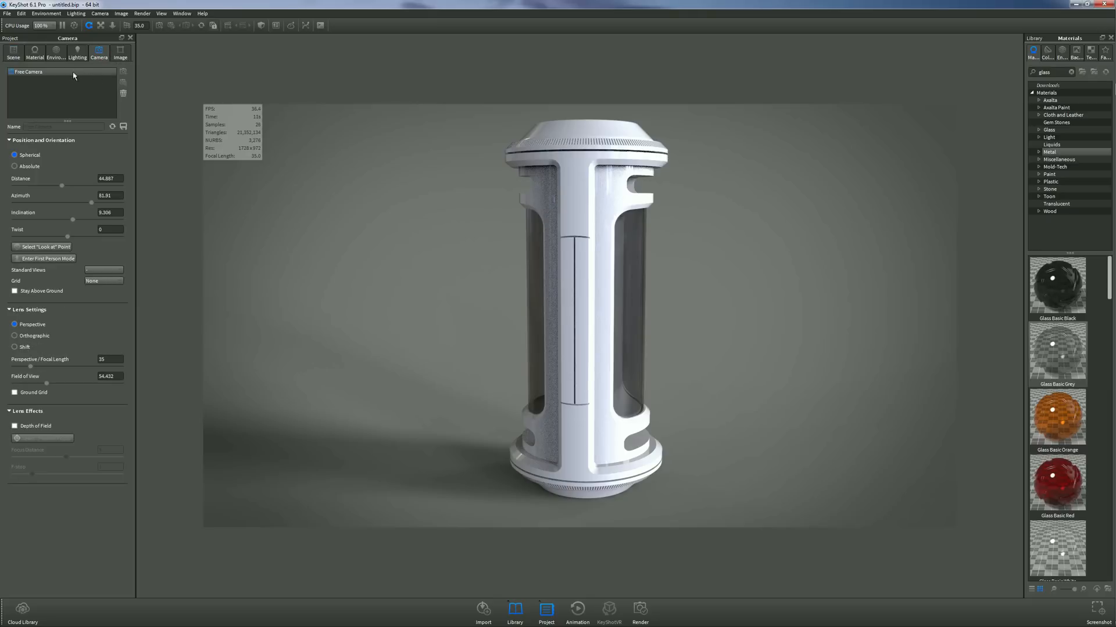
left_click(126, 73)
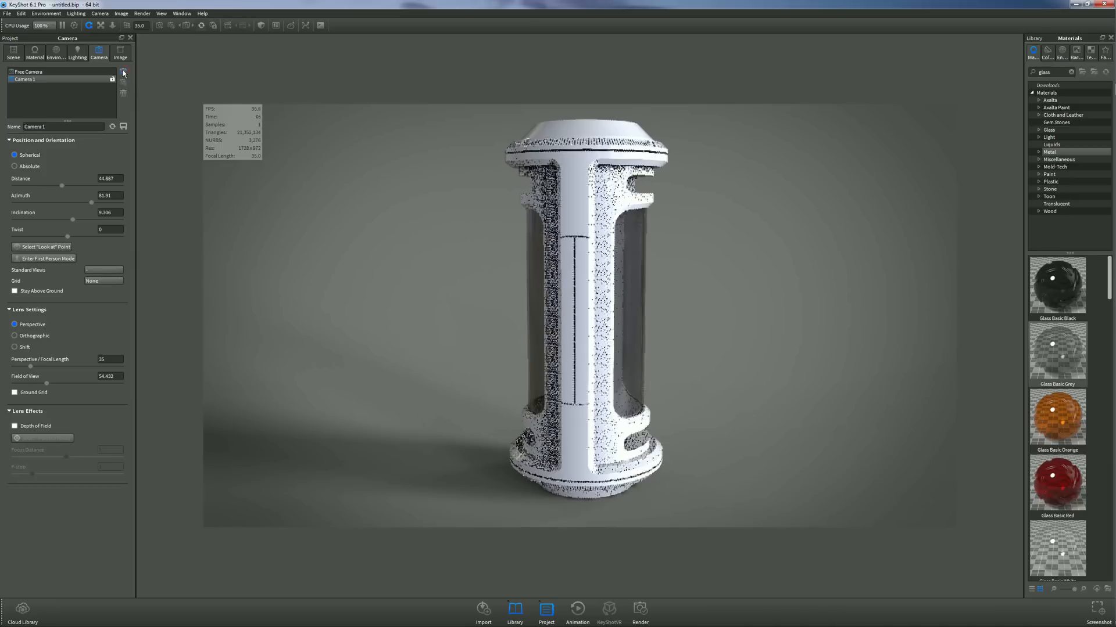
triple_click(84, 127)
type("Render 1")
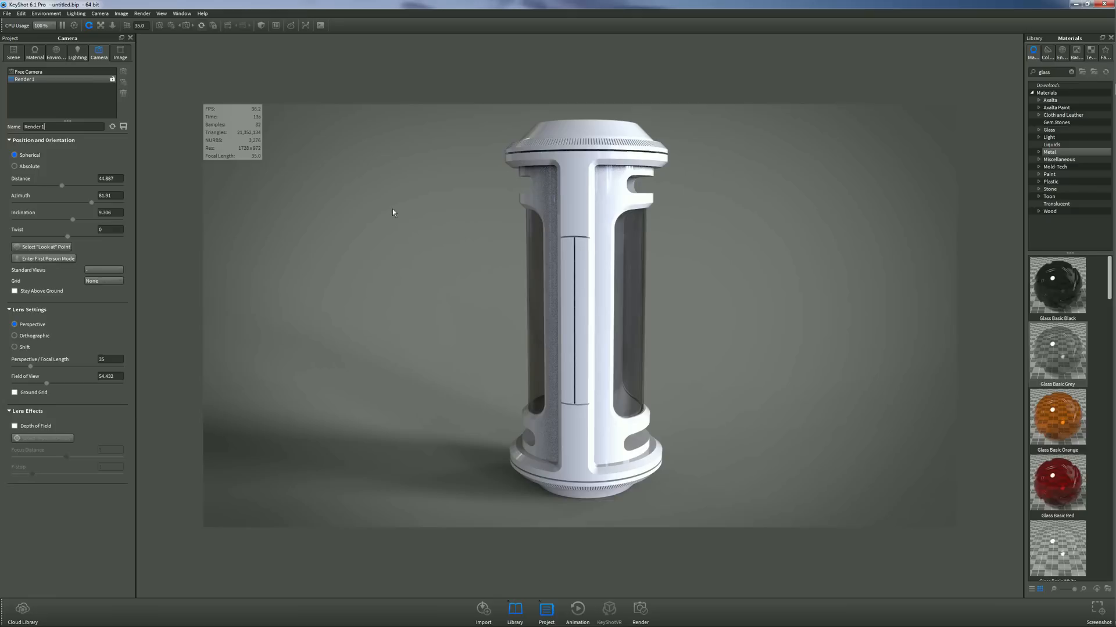
- Reframe the Render 1 camera with the canister left of centre at about 12° inclination, then save and lock the camera
left_click_drag(693, 229, 684, 238)
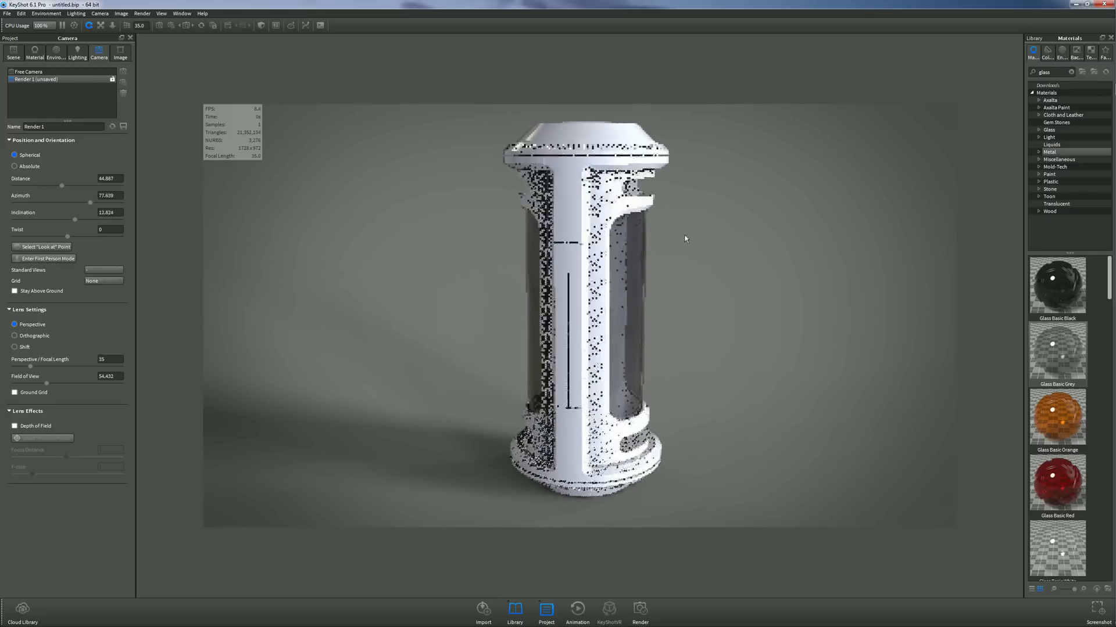
left_click(622, 283)
left_click_drag(623, 291, 538, 295)
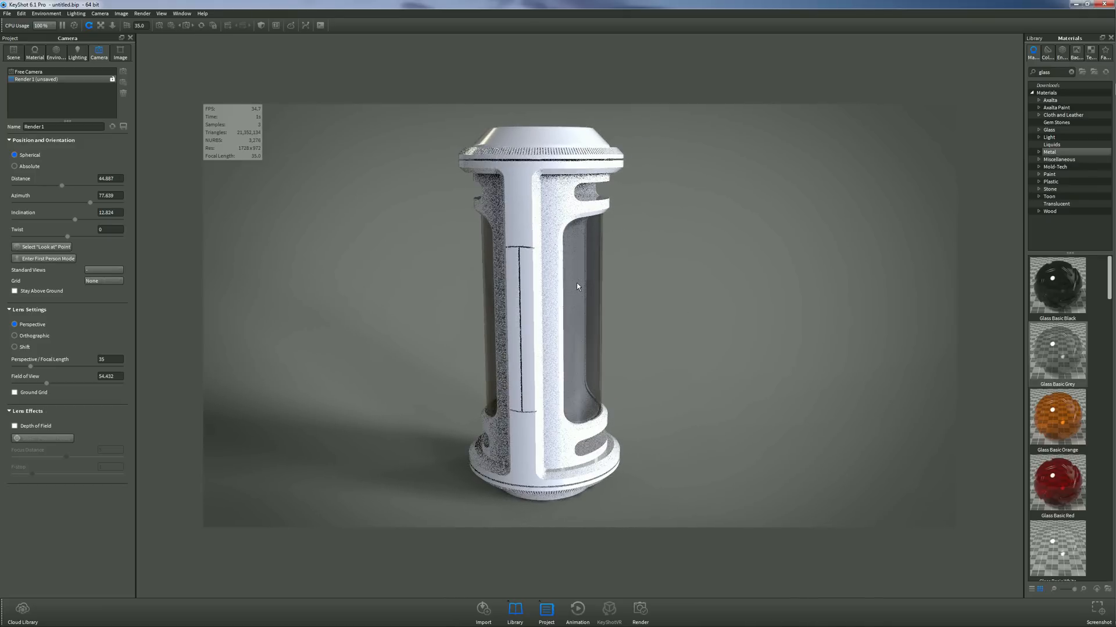
left_click_drag(577, 282, 584, 273)
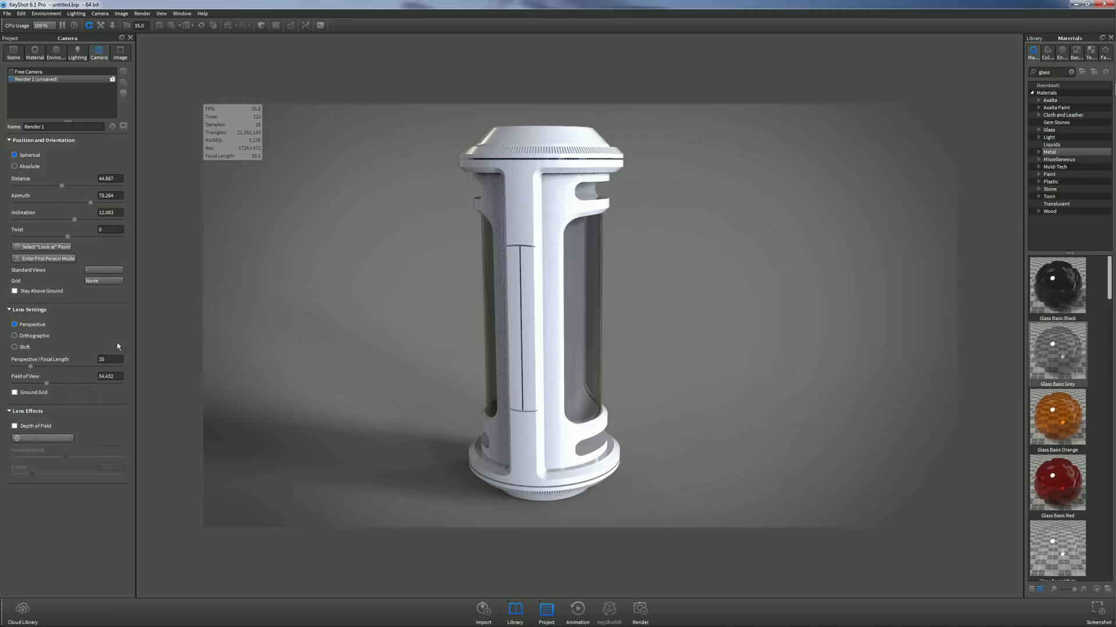
left_click(112, 79)
left_click(123, 127)
left_click(112, 80)
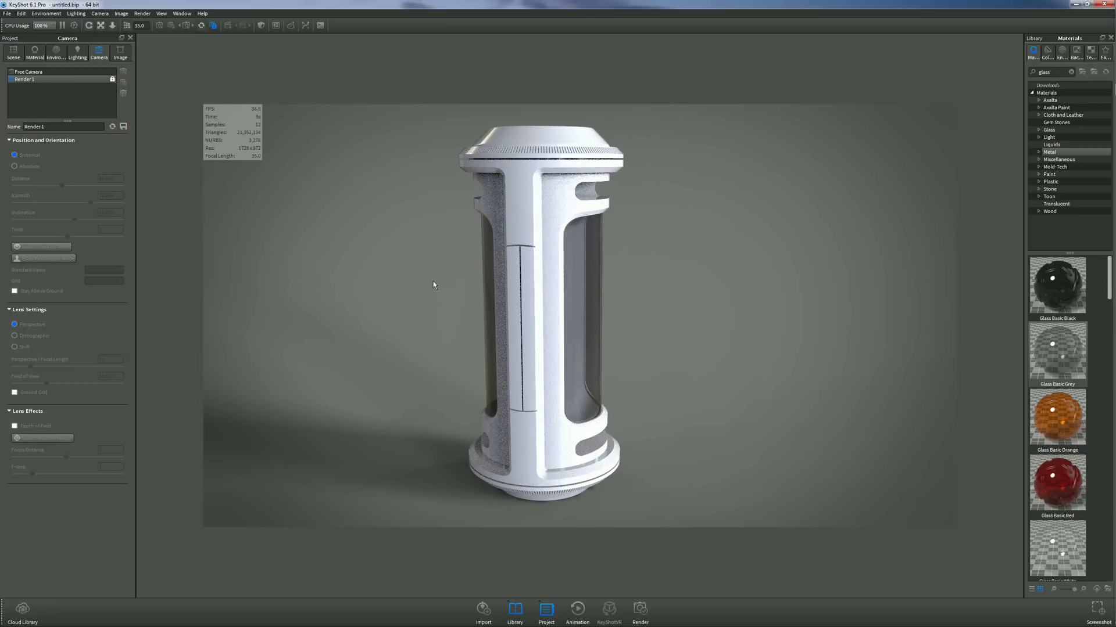
- Set the roughness of the canister body's Paint Gloss White material to 0.01
left_click(13, 55)
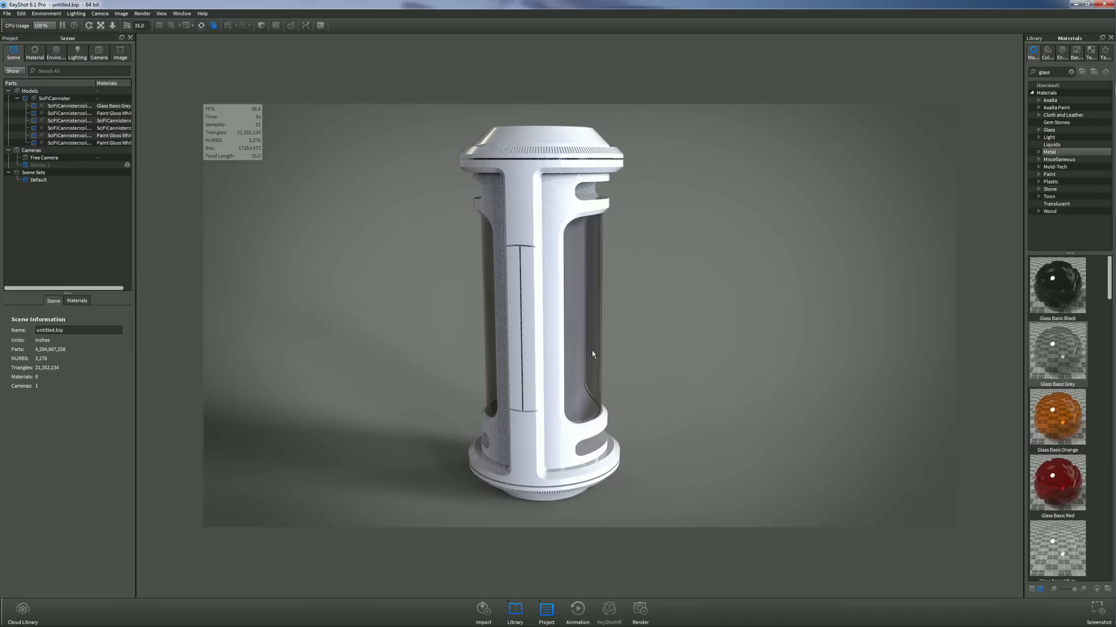
double_click(559, 198)
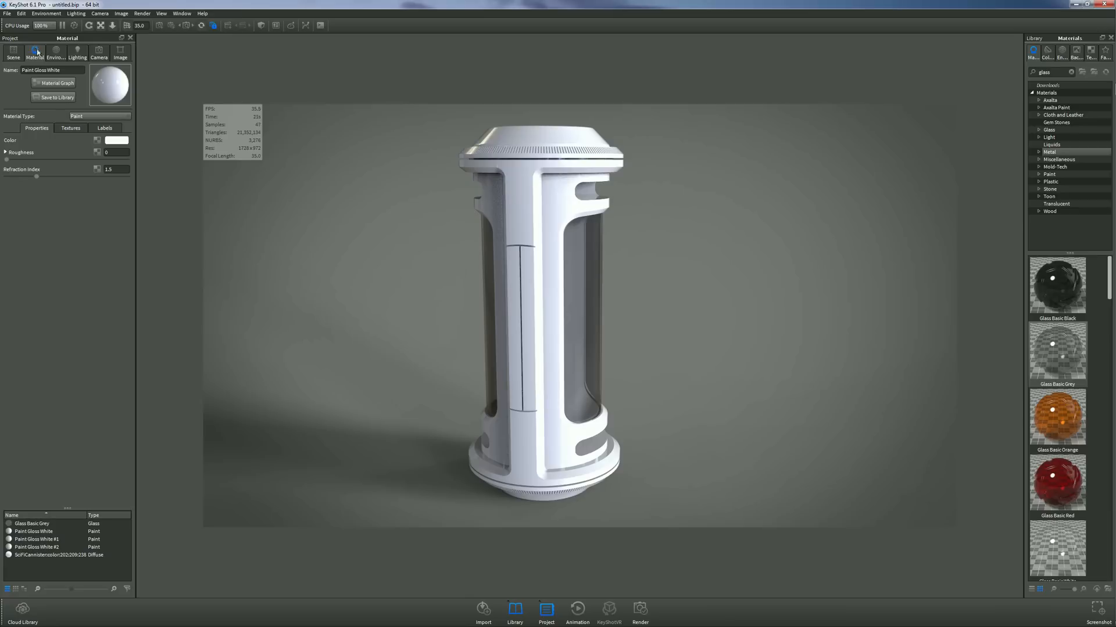
left_click(122, 152)
type(".01")
key("Return")
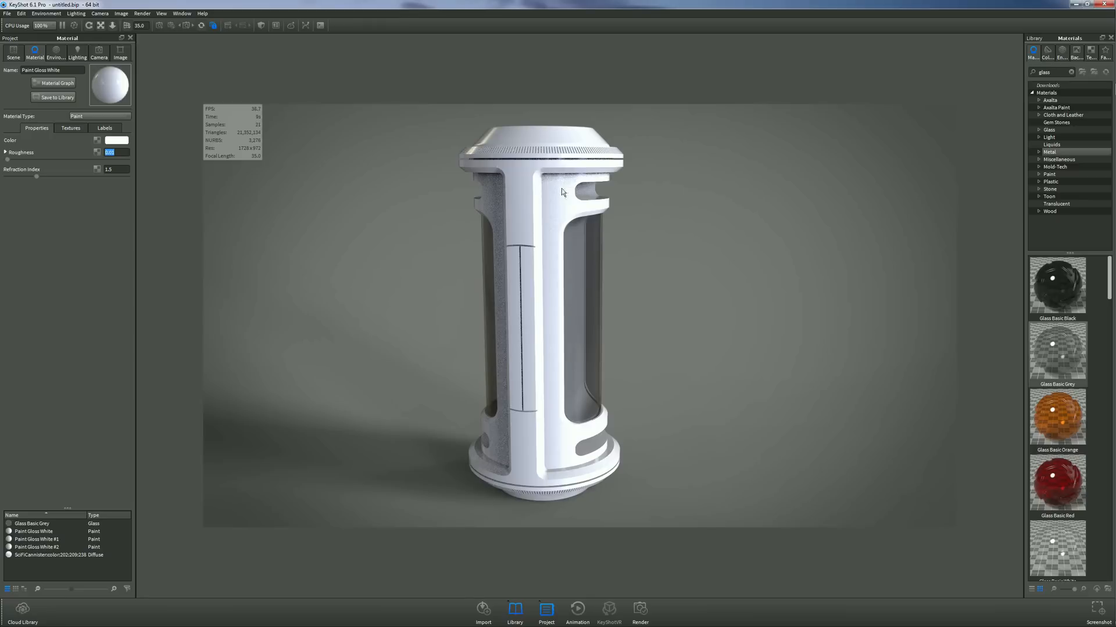
- Copy the body's adjusted Paint Gloss White material and paste it onto the other white-painted parts
left_click(561, 189)
right_click(536, 194, "shift")
right_click(528, 182, "shift")
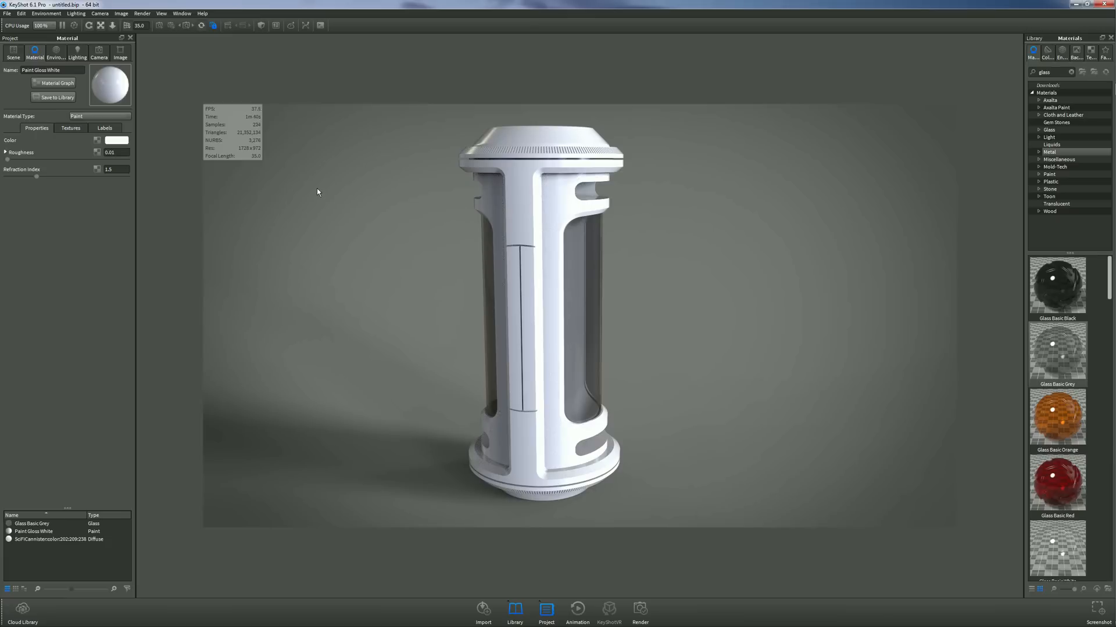
- Enable global illumination, ground illumination and caustics in the scene's lighting settings
left_click(78, 53)
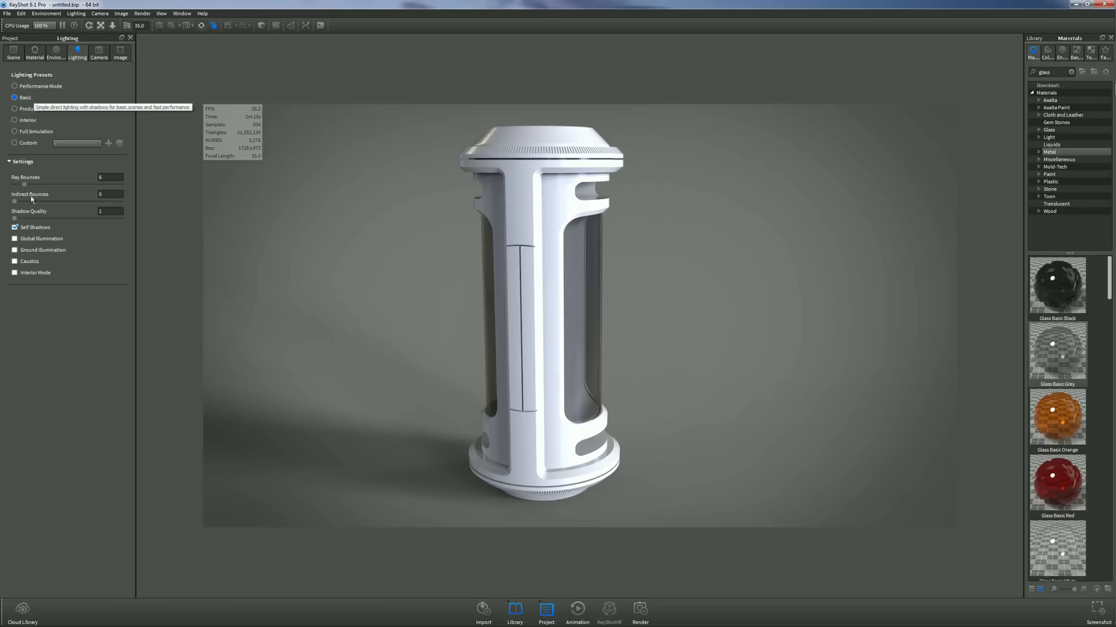
left_click(33, 238)
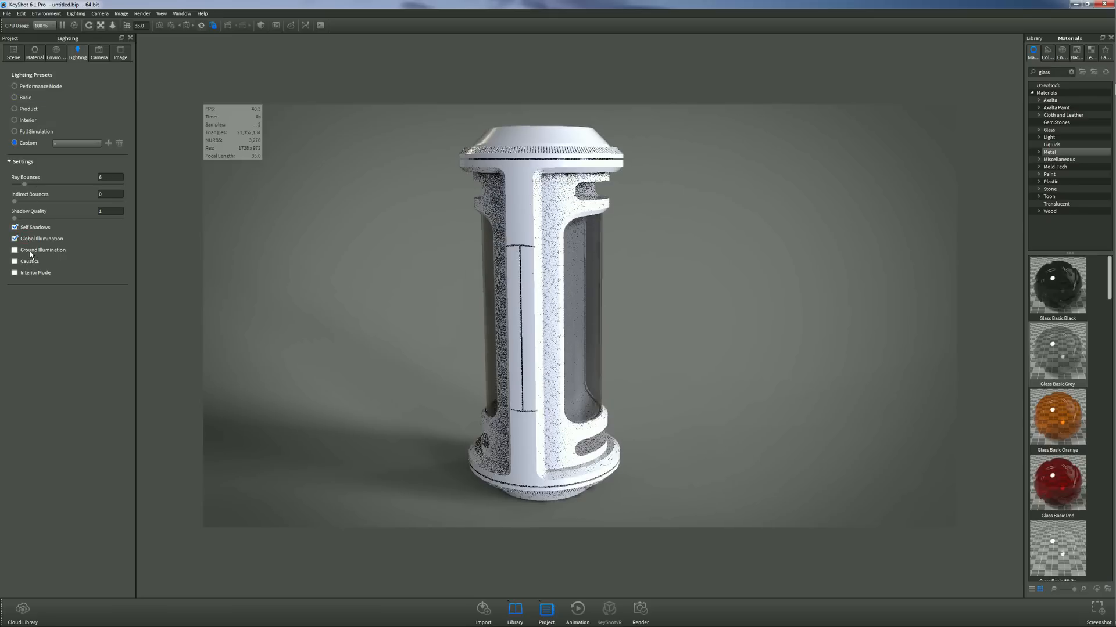
left_click(31, 250)
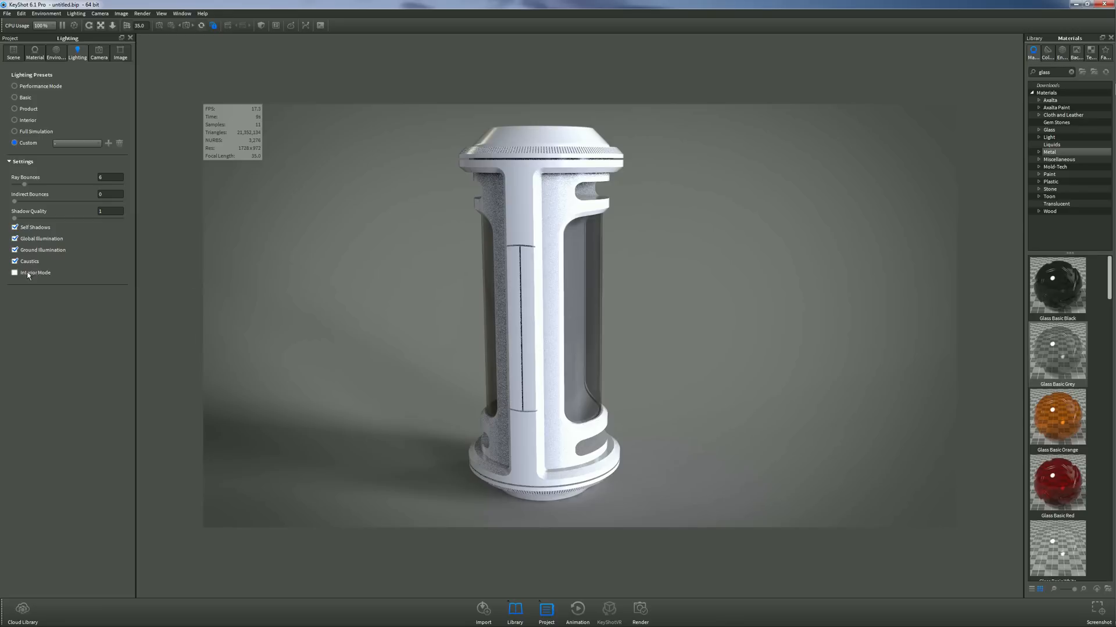
- Enable interior mode in the scene's lighting settings and set ray bounces to 12 and indirect bounces to 10
left_click(28, 275)
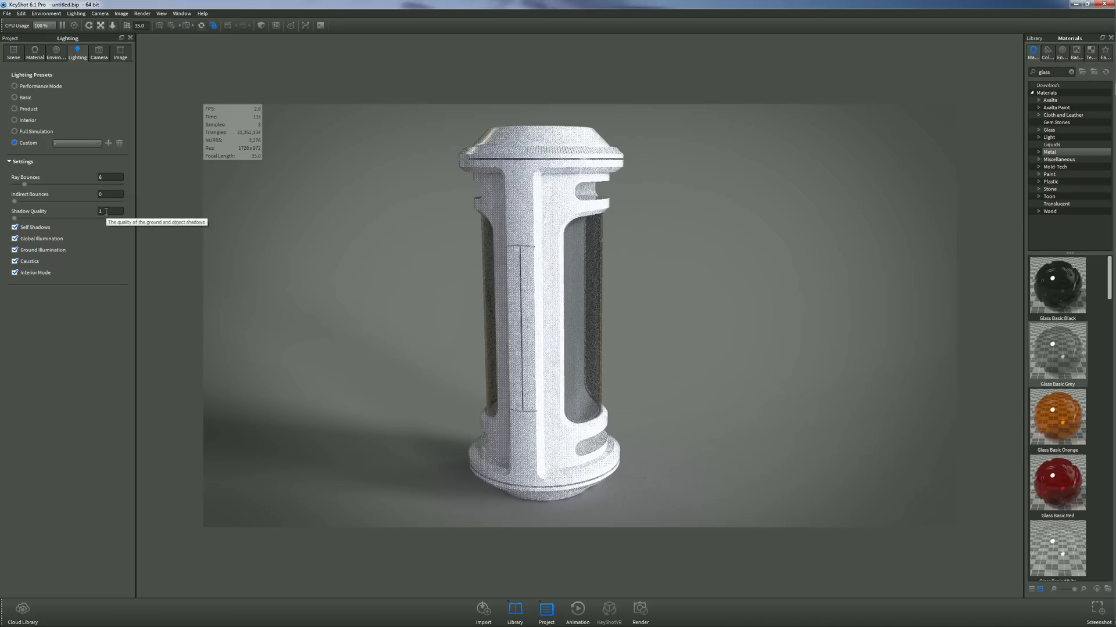
double_click(107, 178)
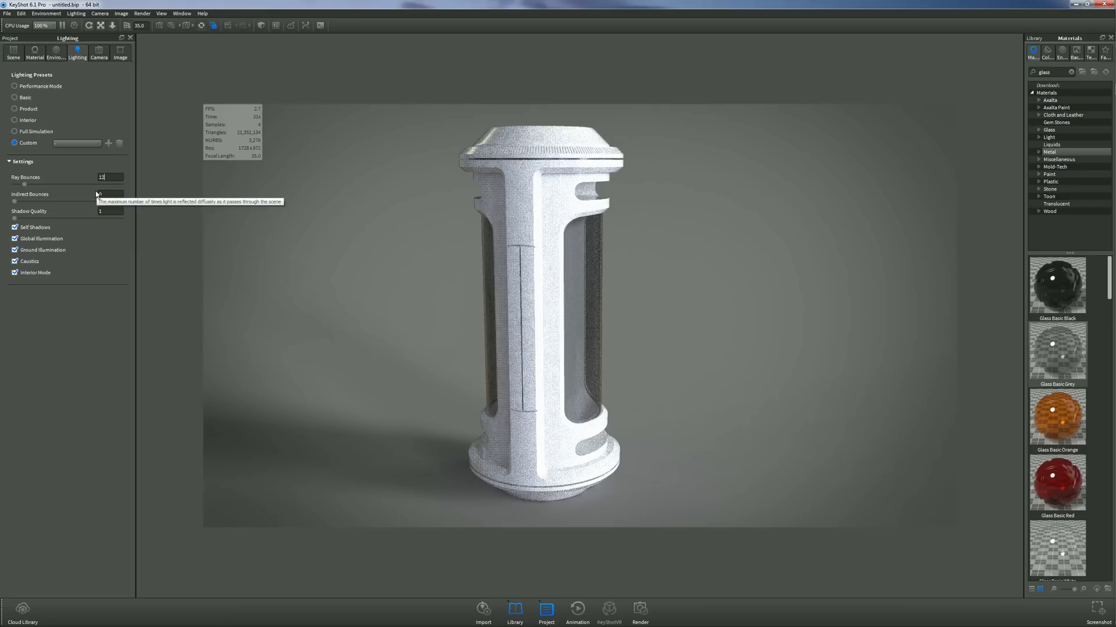
type("12")
key("Return")
type("10")
key("Return")
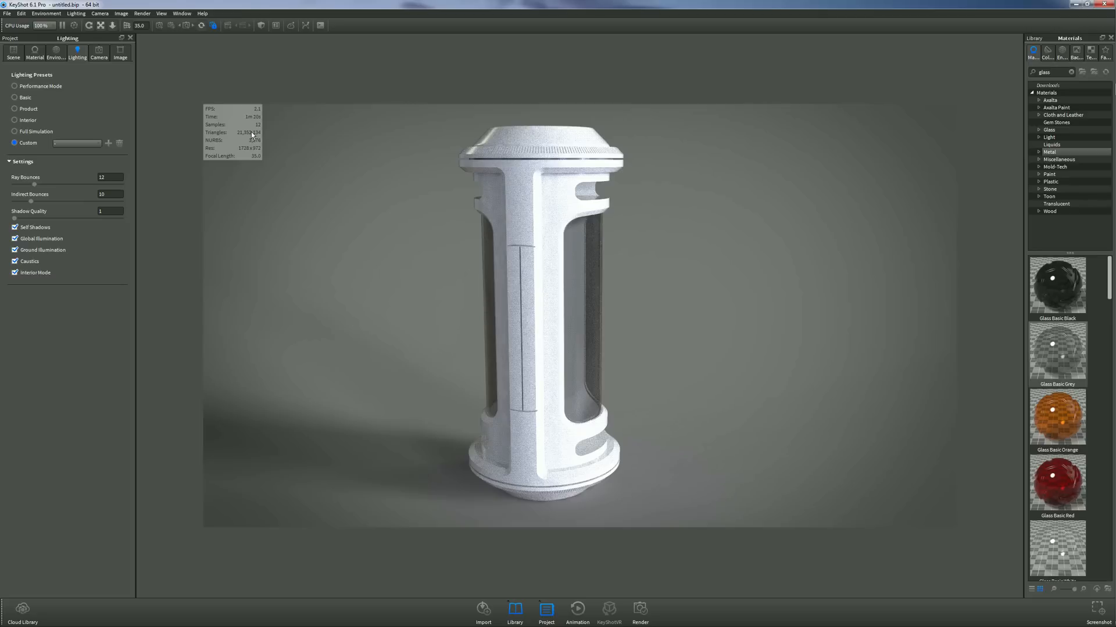
- Darken the canister's Paint Gloss White material slightly by lowering the HSV value of its colour
double_click(539, 200)
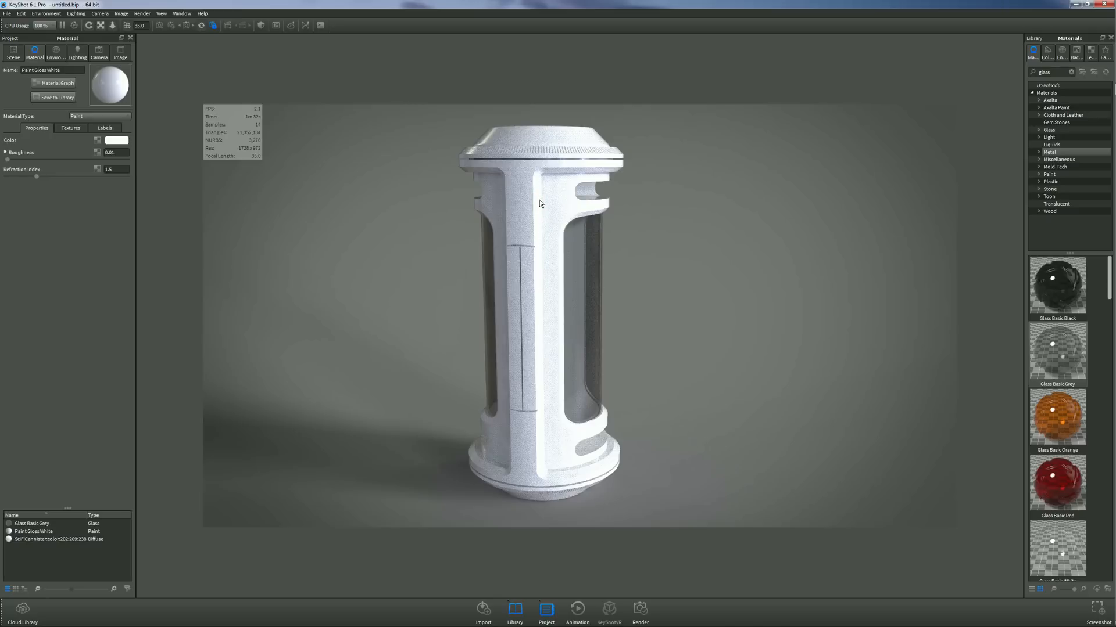
left_click(117, 140)
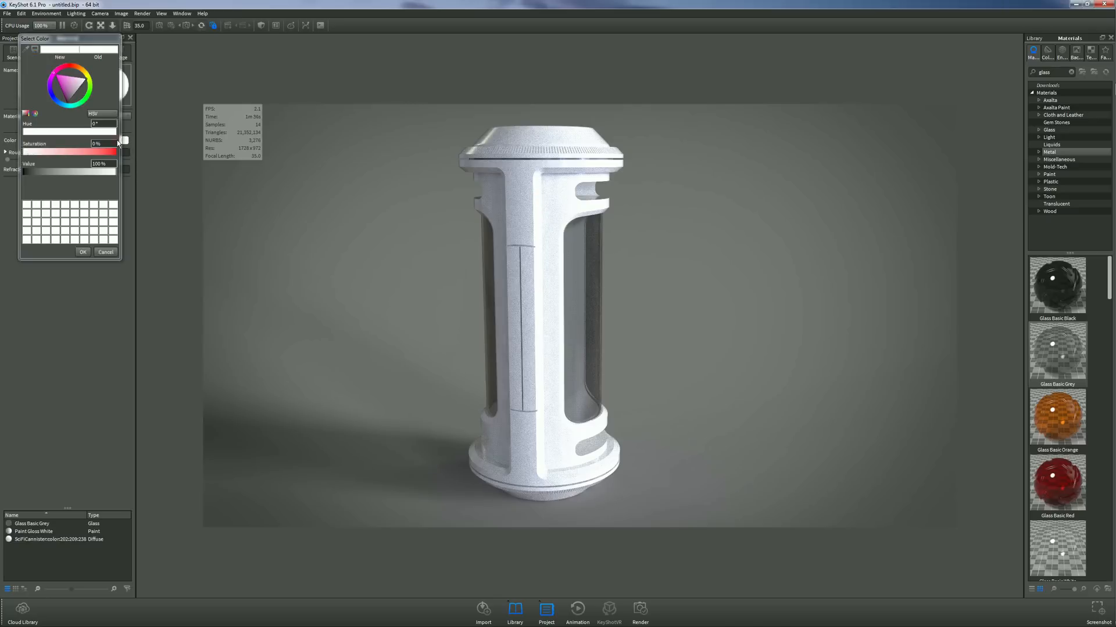
double_click(100, 164)
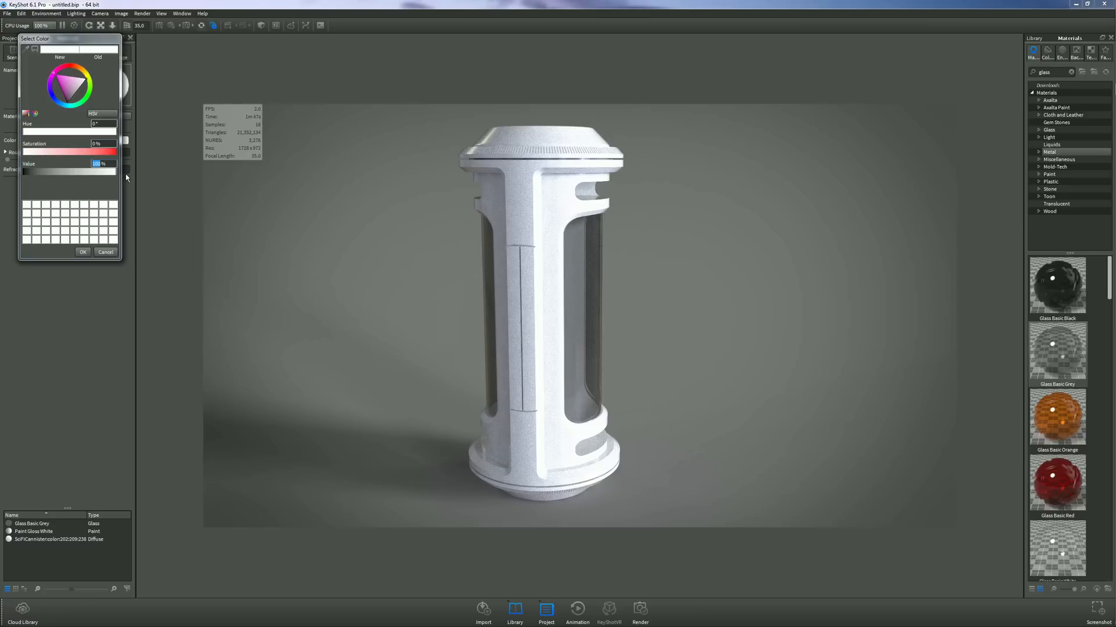
key("Return")
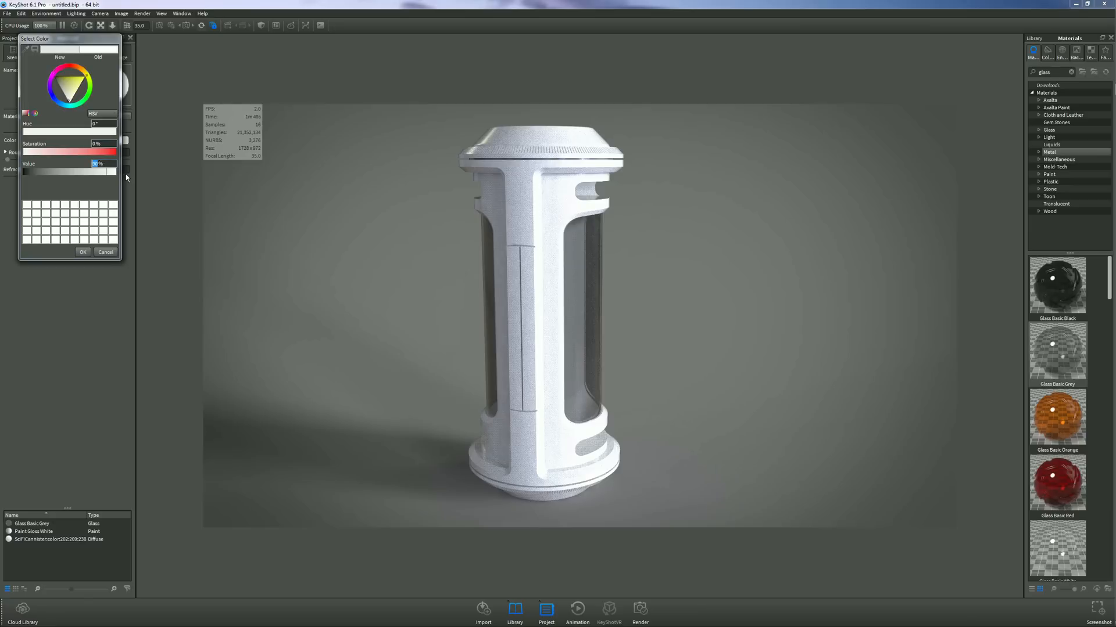
left_click(80, 252)
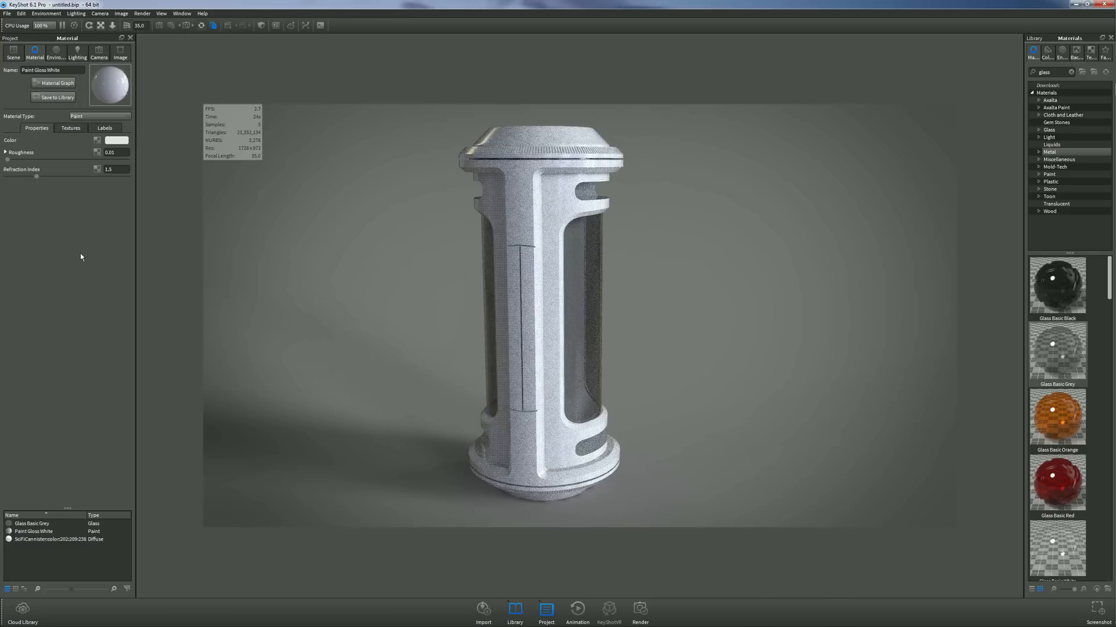
- Open the render settings, choose JPEG as the still image format and change the output resolution's width
left_click(143, 14)
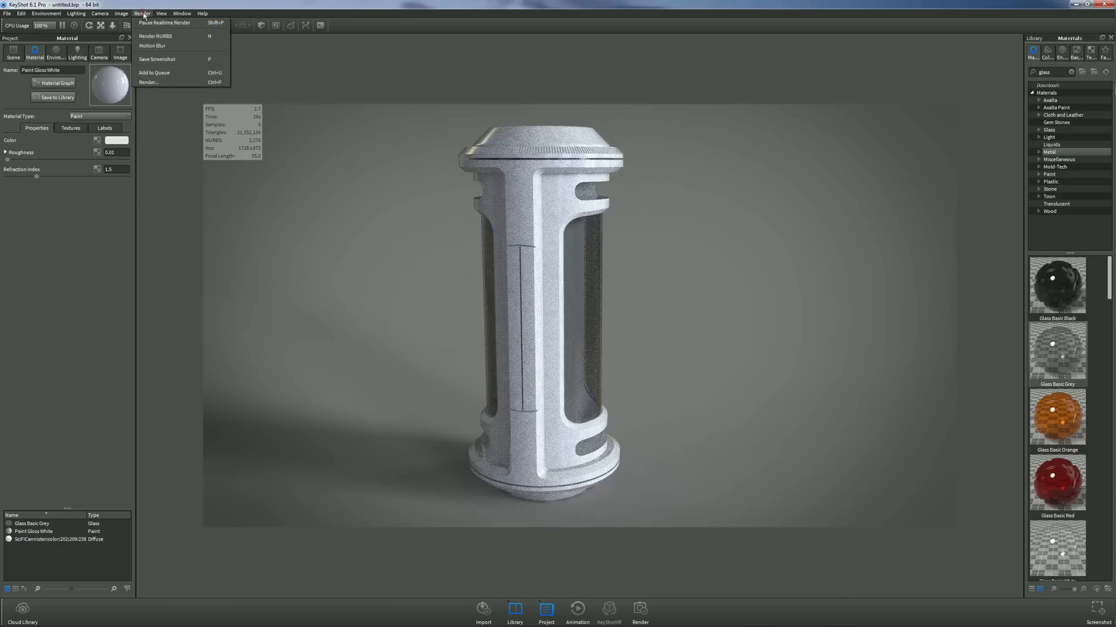
left_click(155, 82)
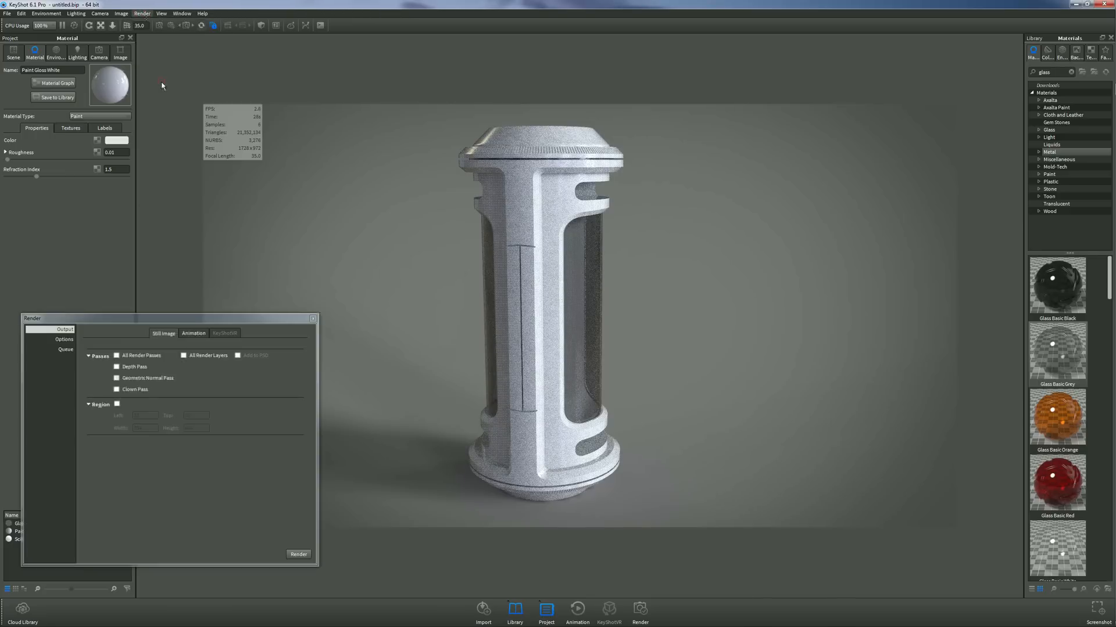
left_click_drag(128, 319, 138, 237)
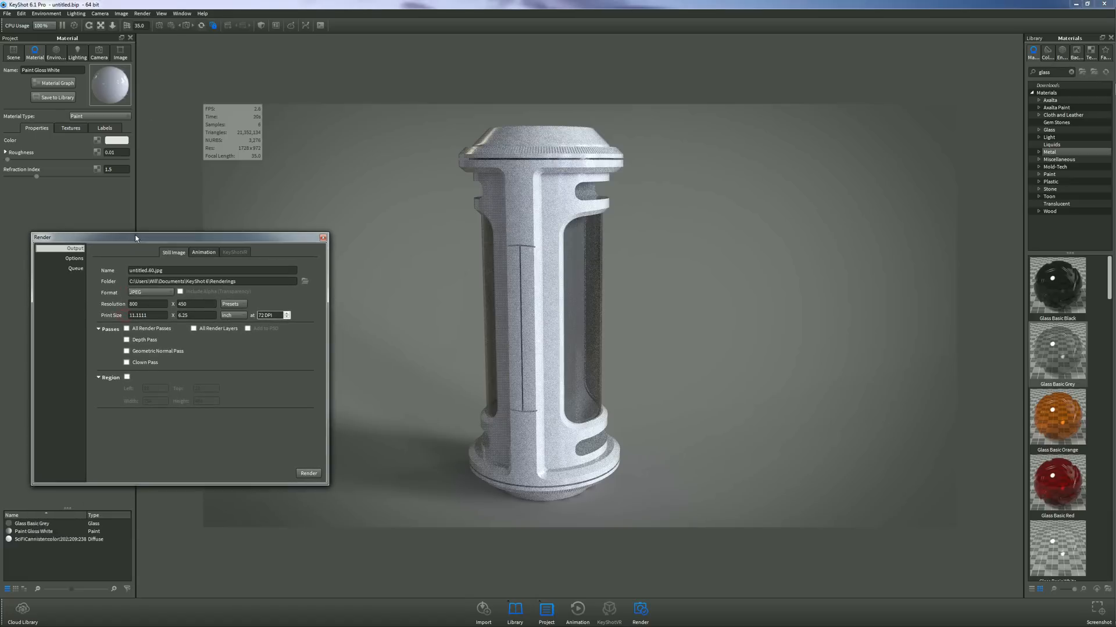
left_click(149, 294)
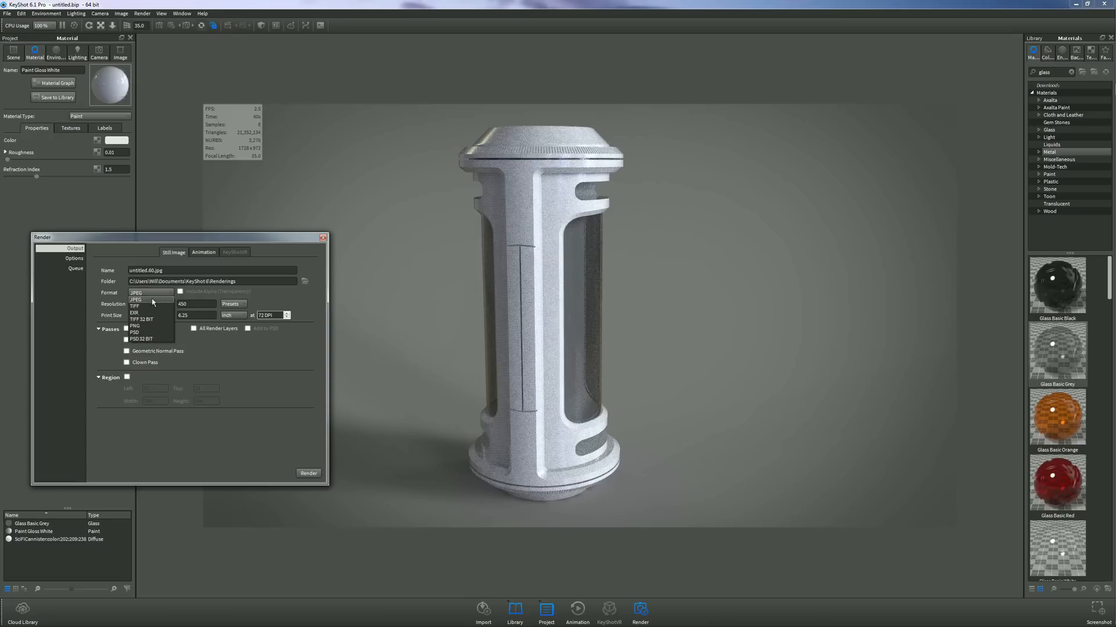
left_click(153, 301)
double_click(154, 305)
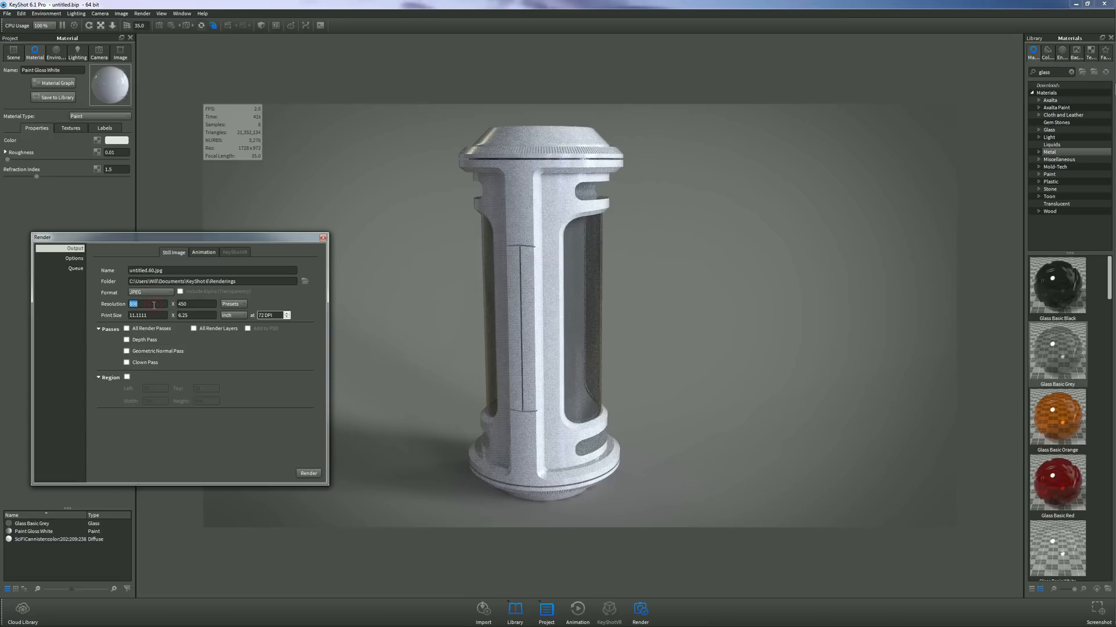
type("15")
key("Tab")
- Set the render quality mode to Maximum Time with the hours limit at 1
left_click(74, 270)
left_click(76, 259)
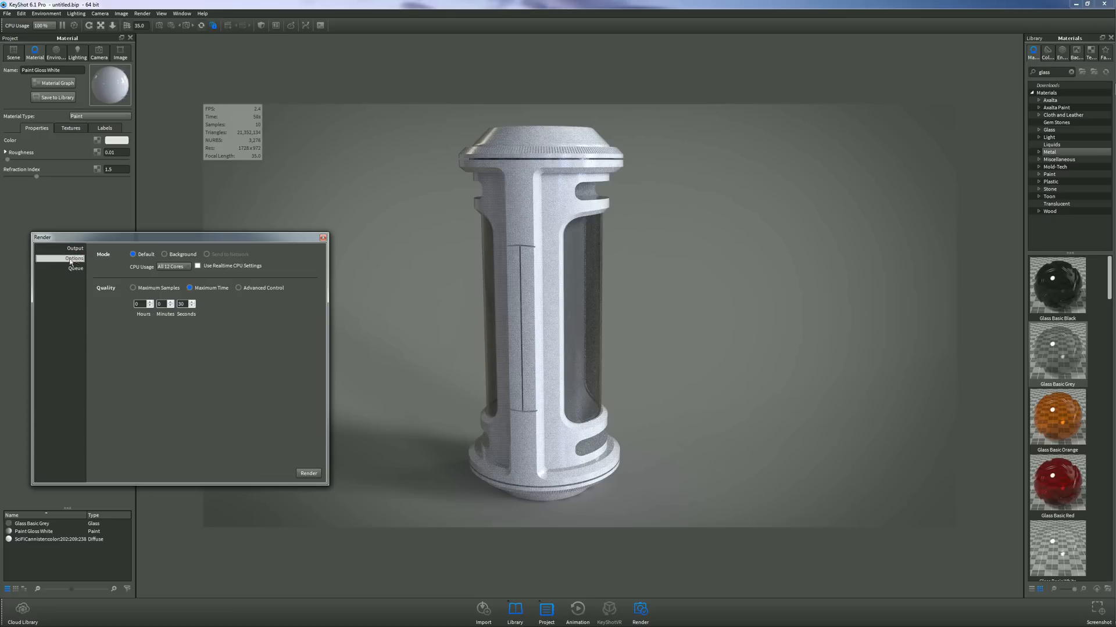
left_click(149, 288)
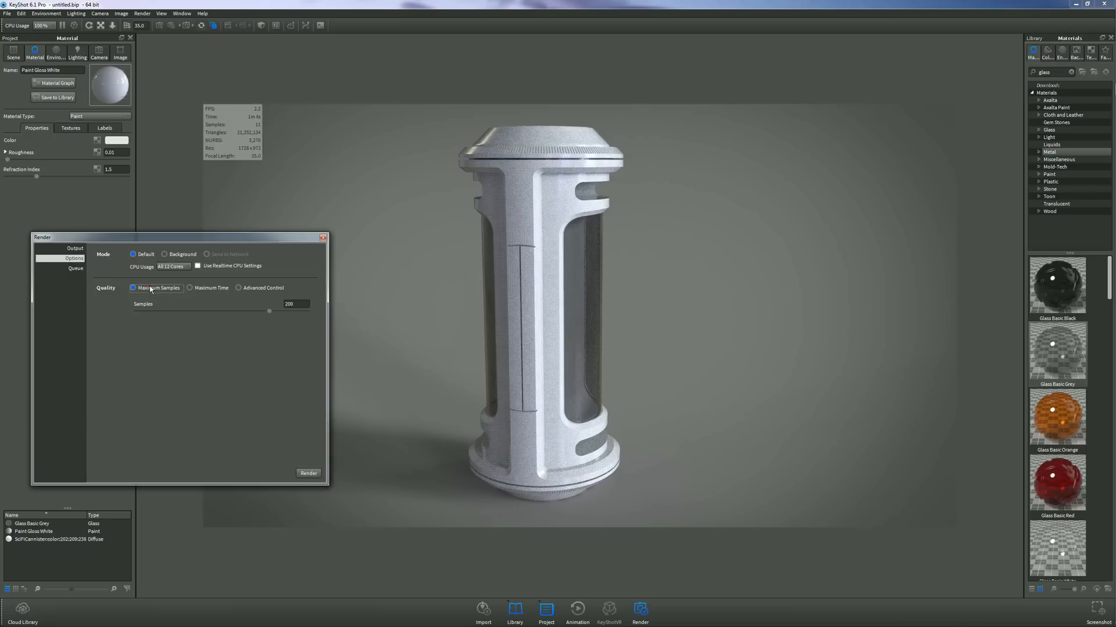
left_click(210, 288)
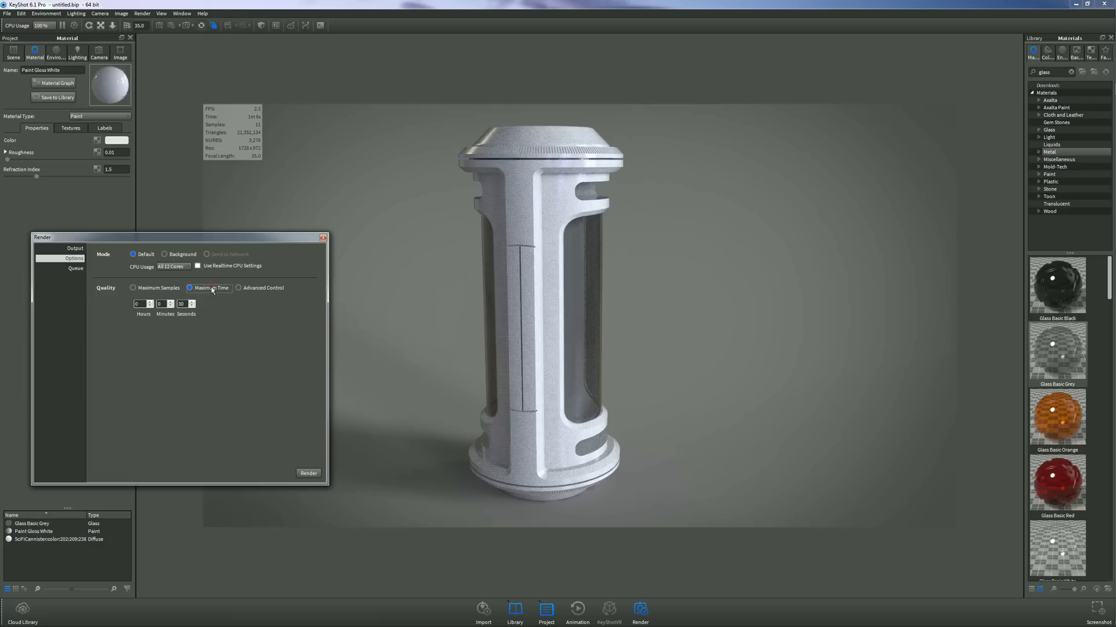
left_click(257, 288)
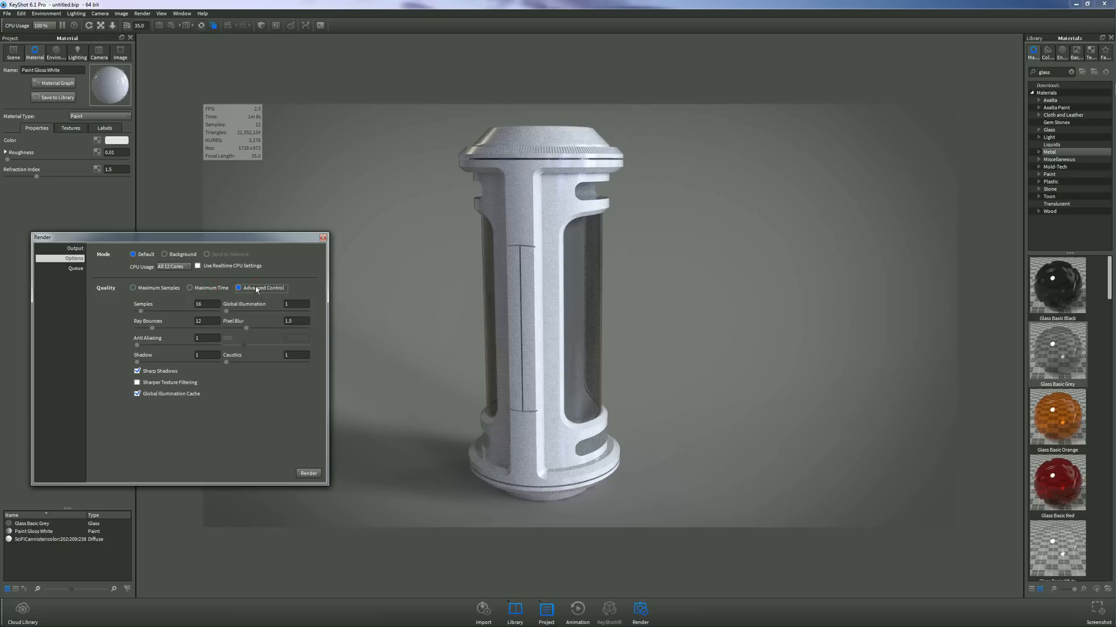
left_click(205, 291)
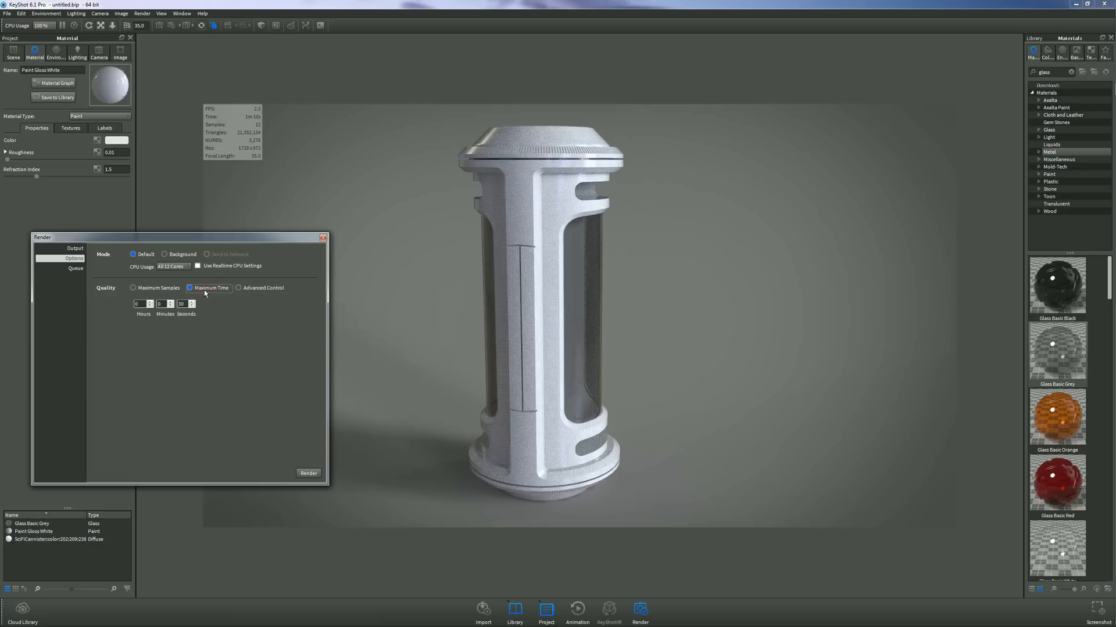
double_click(160, 304)
type("1")
double_click(140, 303)
type("1")
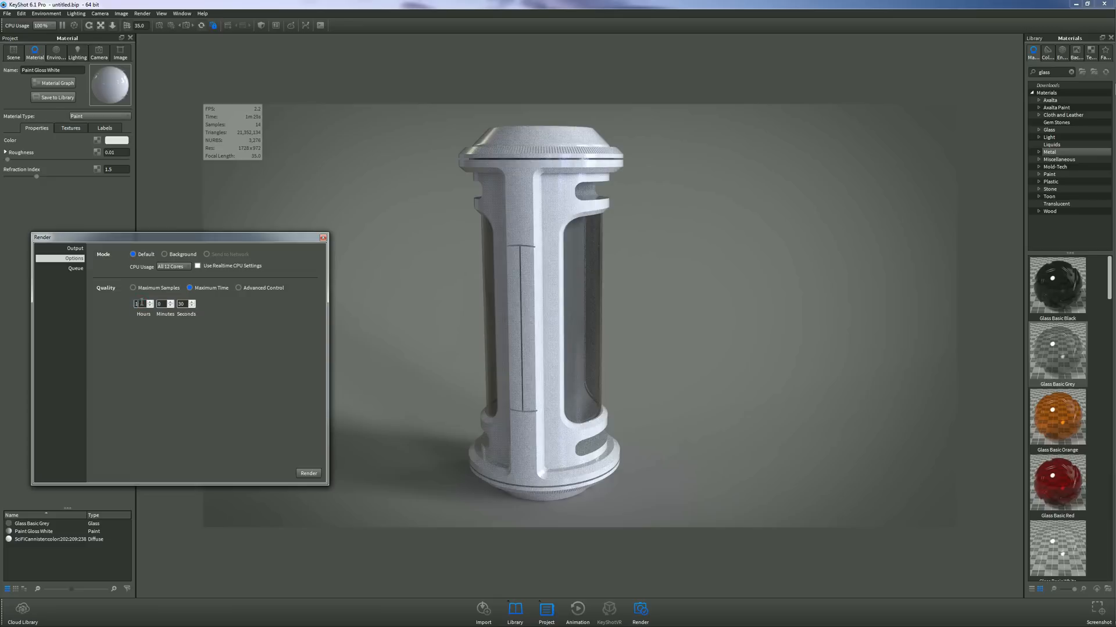